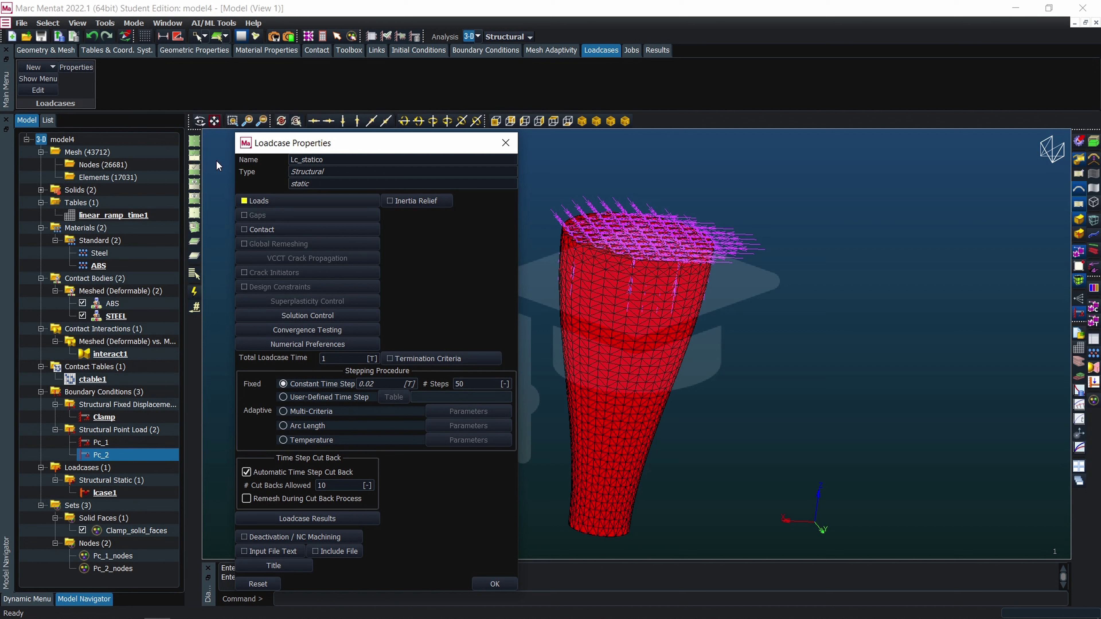
Exclude point load Pc_2 from the static loadcase's applied loads and rename the loadcase Lc_statico_1
click(293, 199)
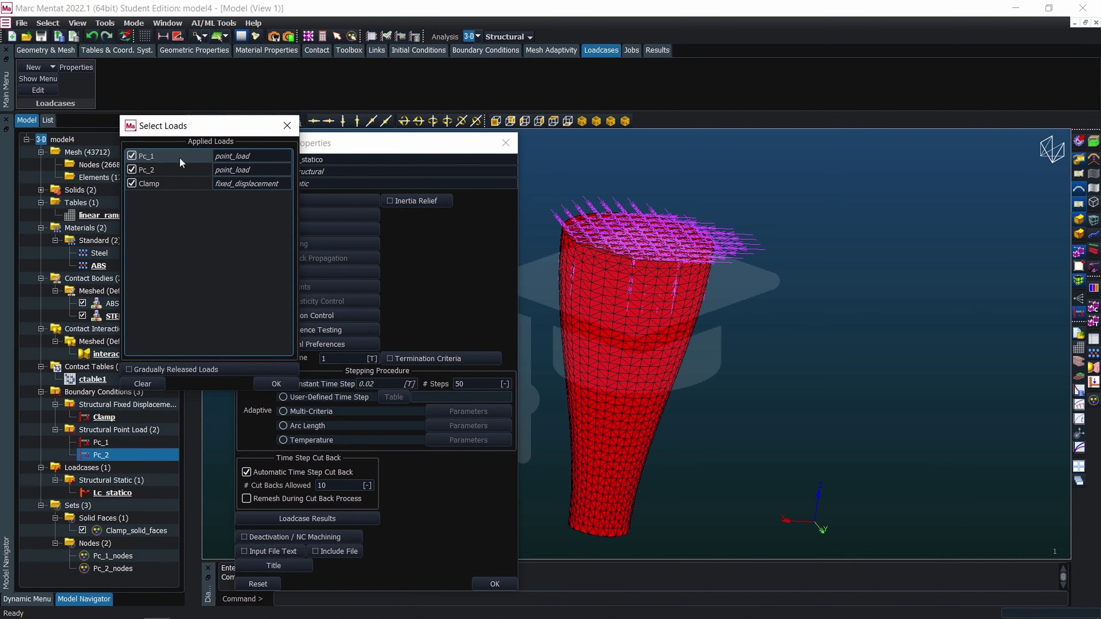
click(137, 168)
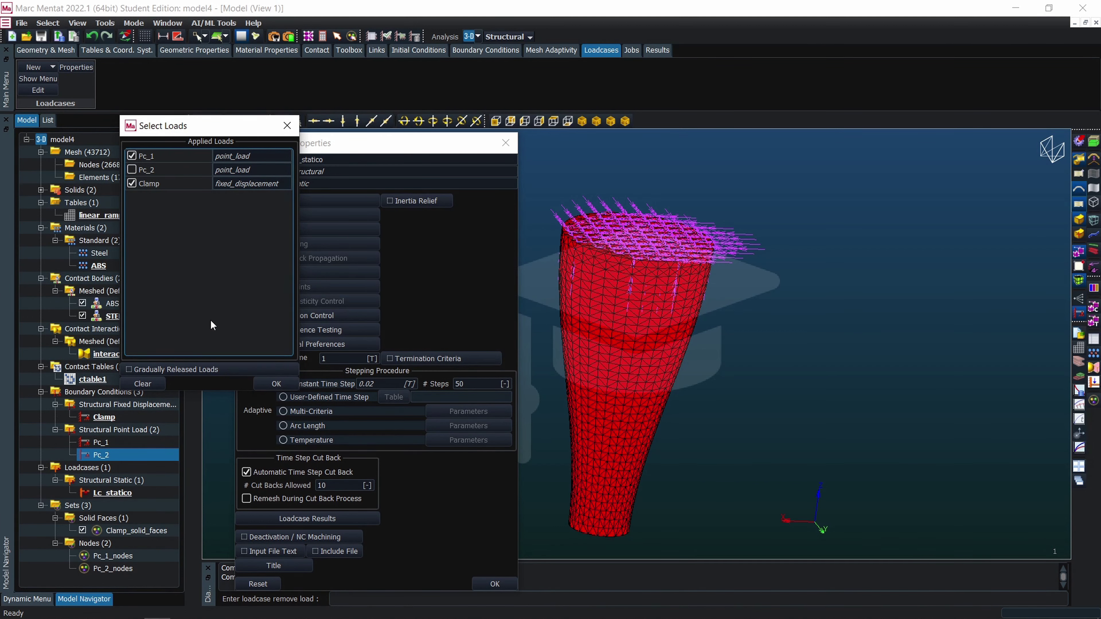
click(278, 384)
click(334, 158)
text(_1)
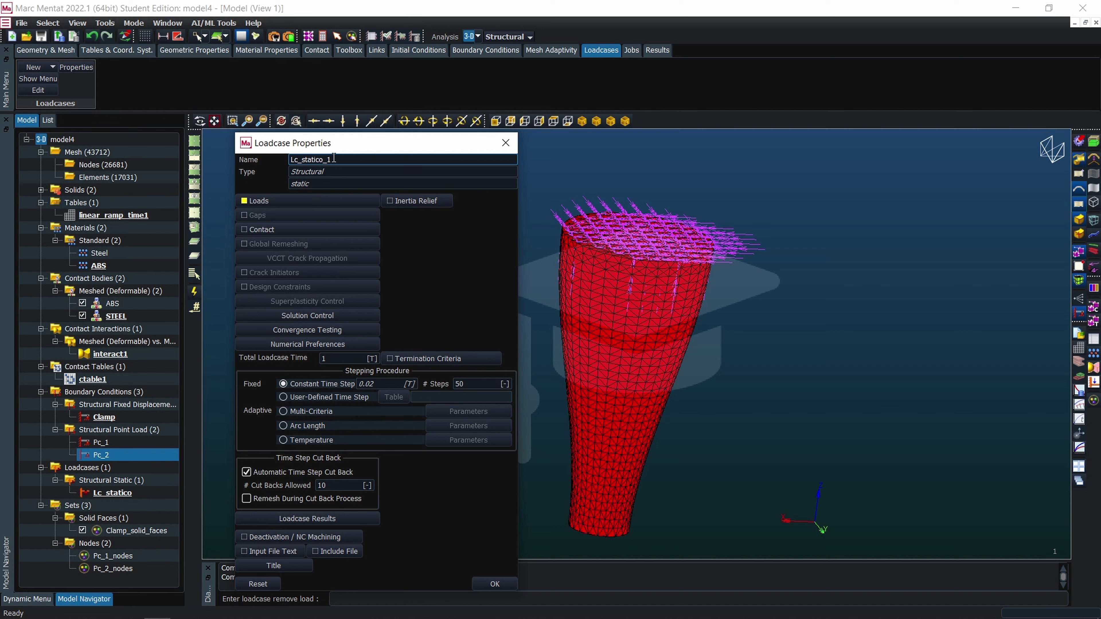
key(Return)
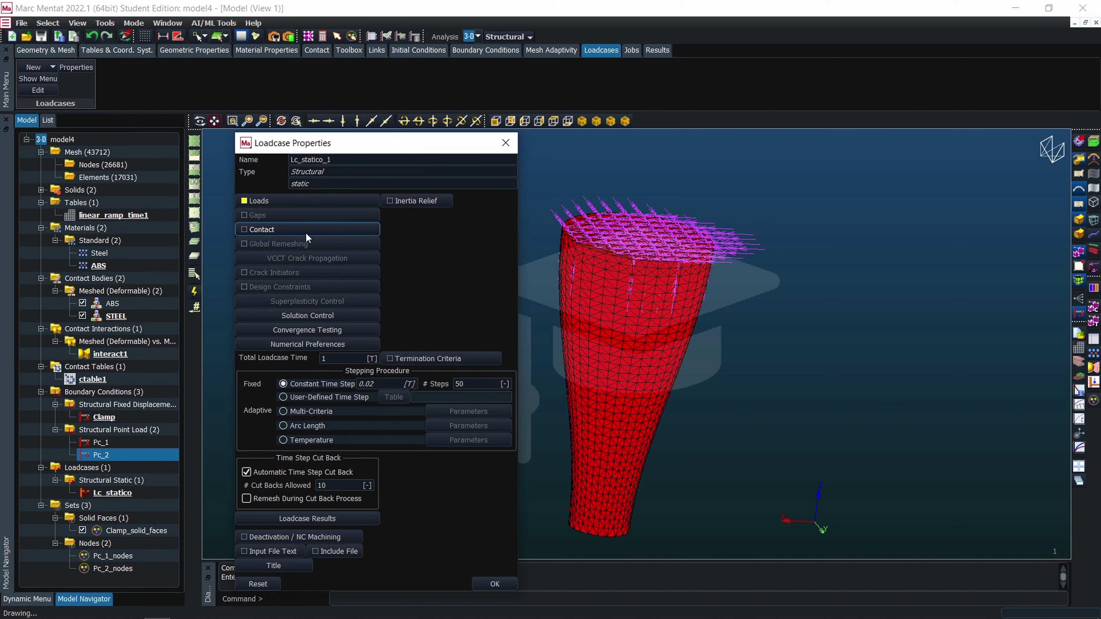
Assign contact table ctable1 to the contact settings of loadcase Lc_statico_1
click(296, 230)
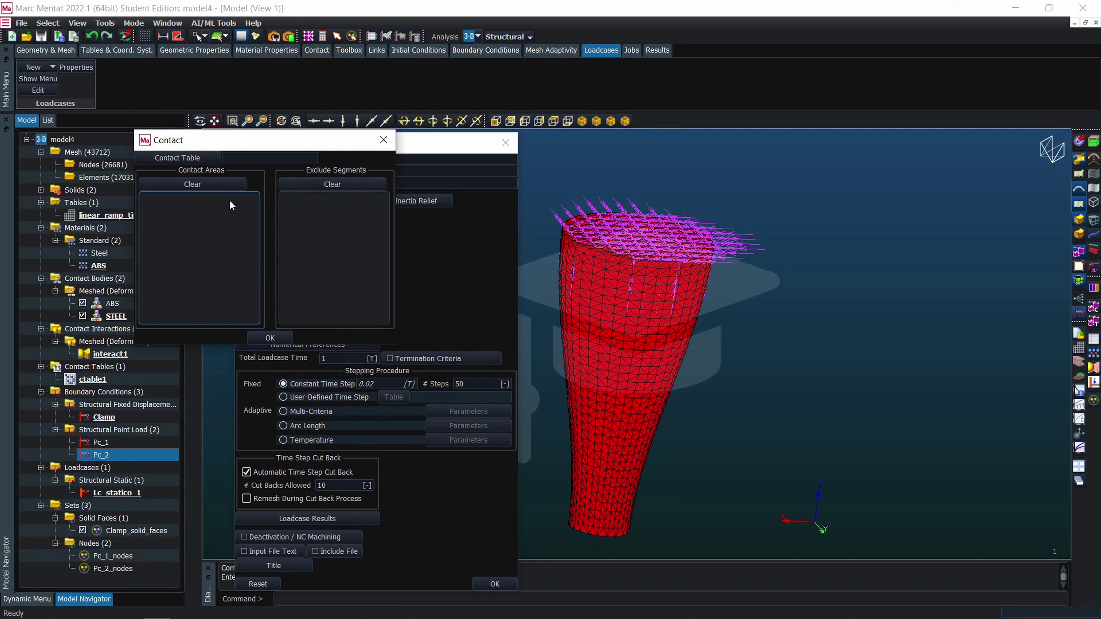
click(196, 159)
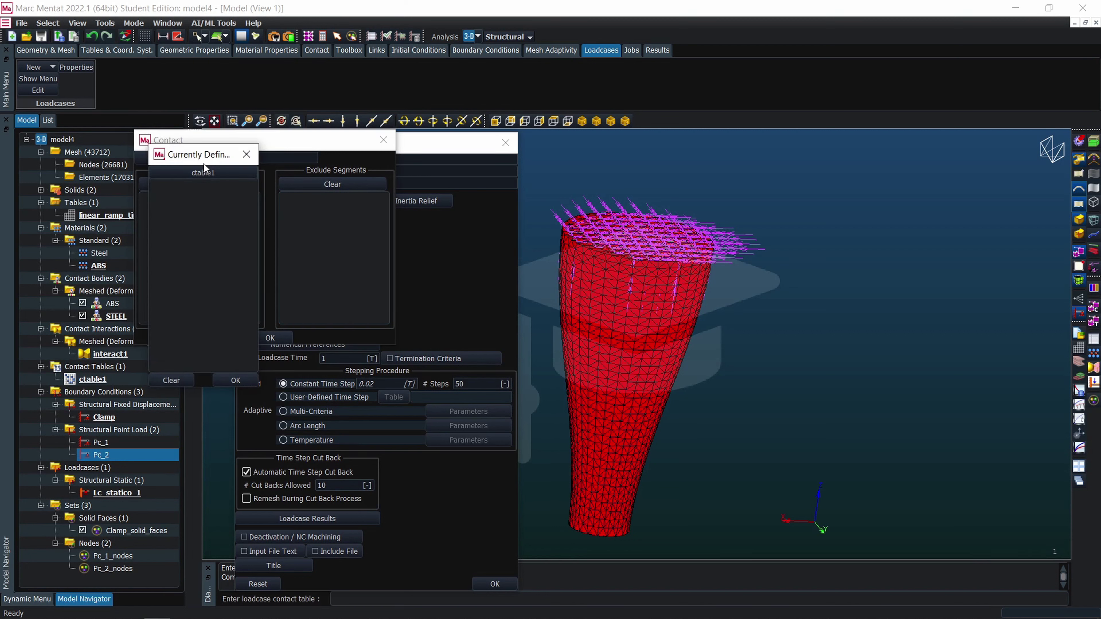
click(203, 171)
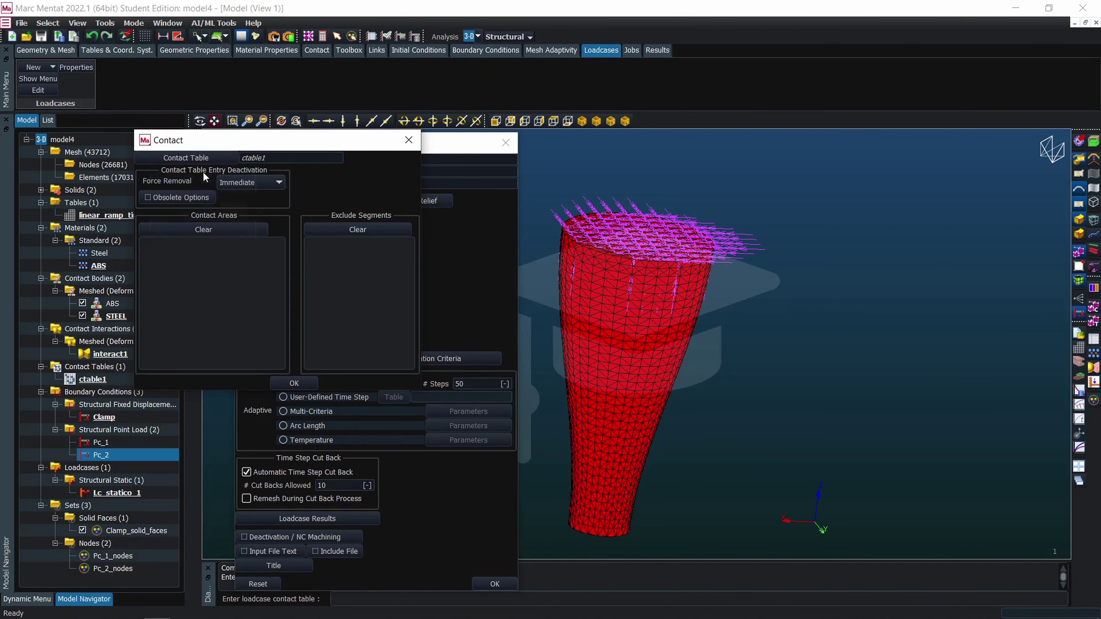
click(307, 382)
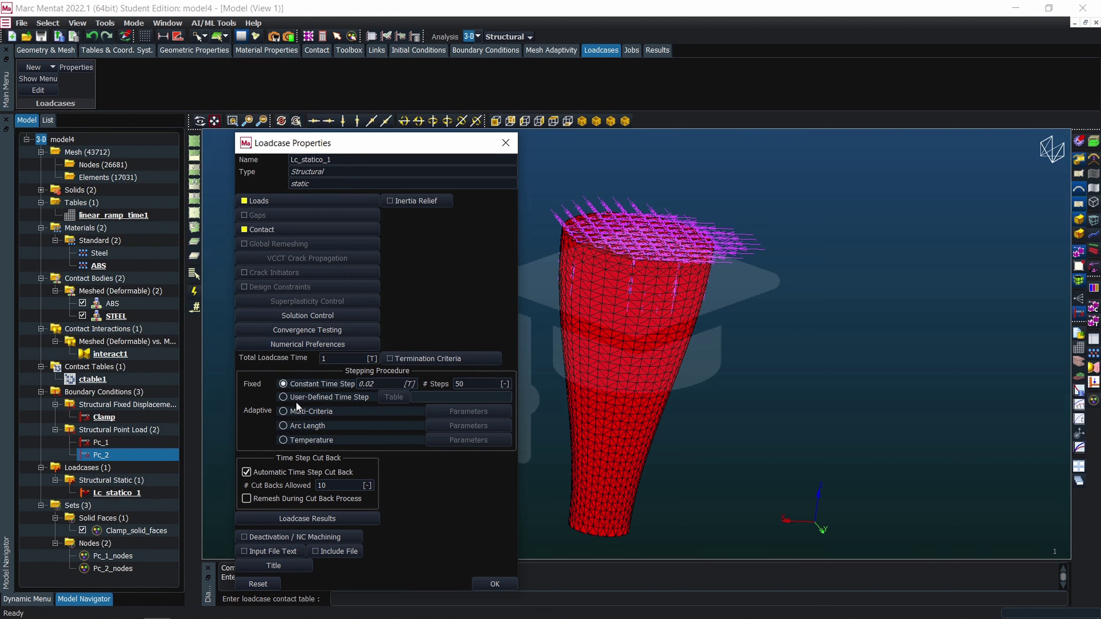
Switch Lc_statico_1 to adaptive multi-criteria stepping with a minimum fraction of loadcase time of 1e-09
click(284, 410)
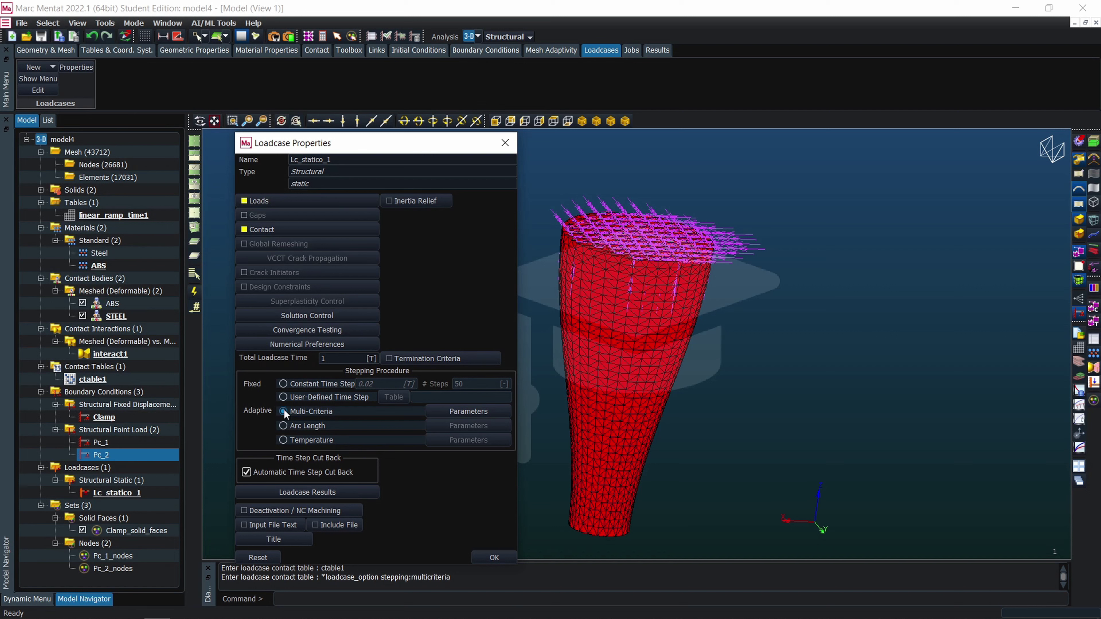
click(487, 416)
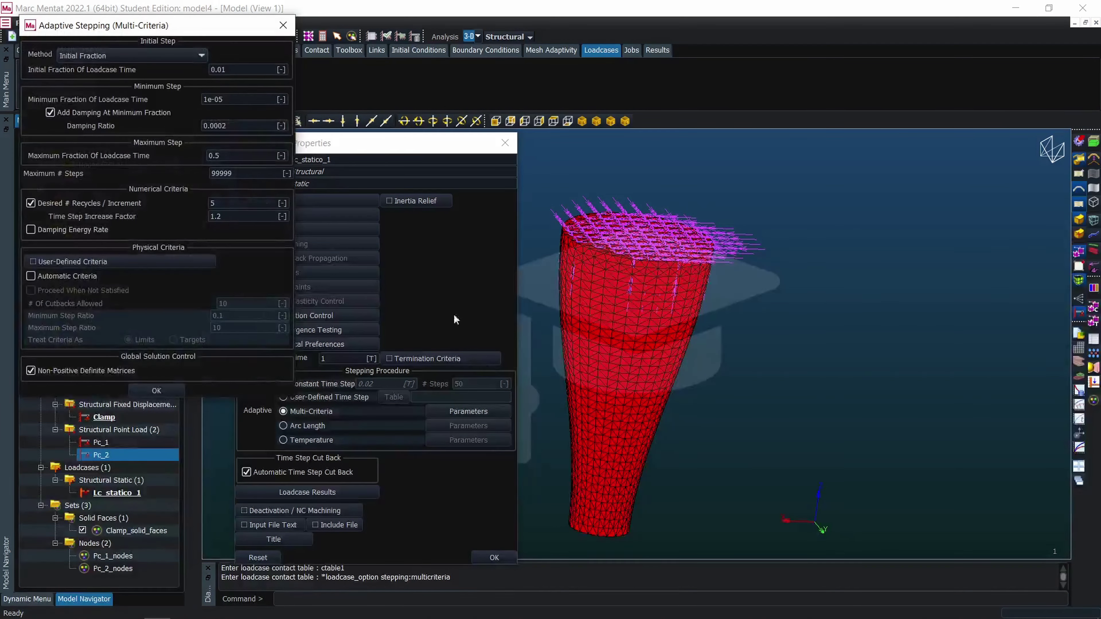
drag(227, 29, 604, 165)
click(602, 230)
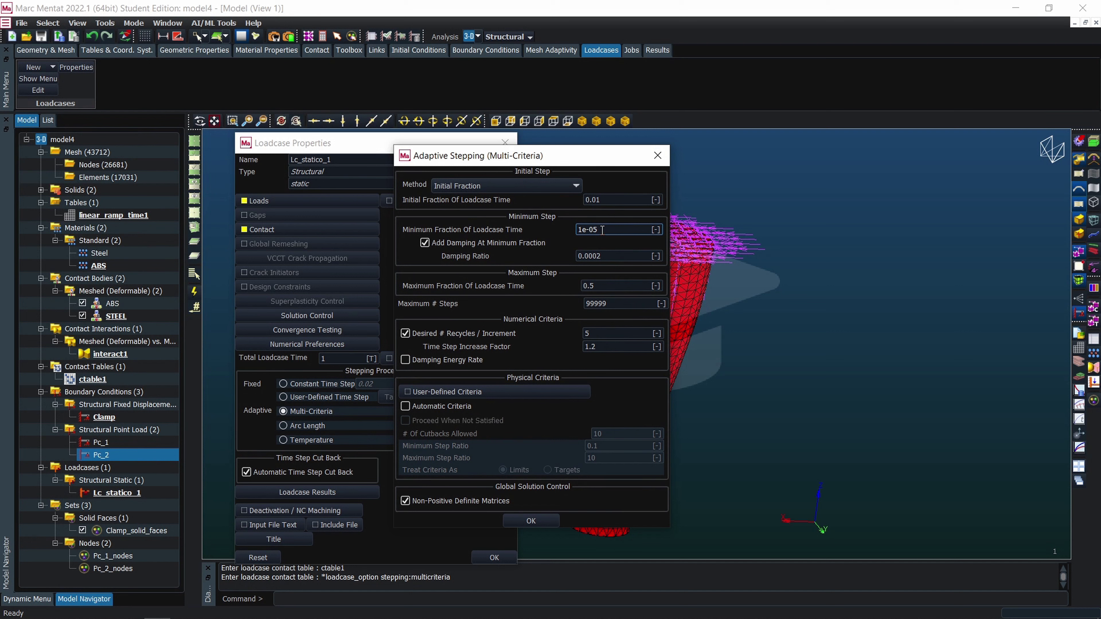
text(9)
key(Return)
click(530, 520)
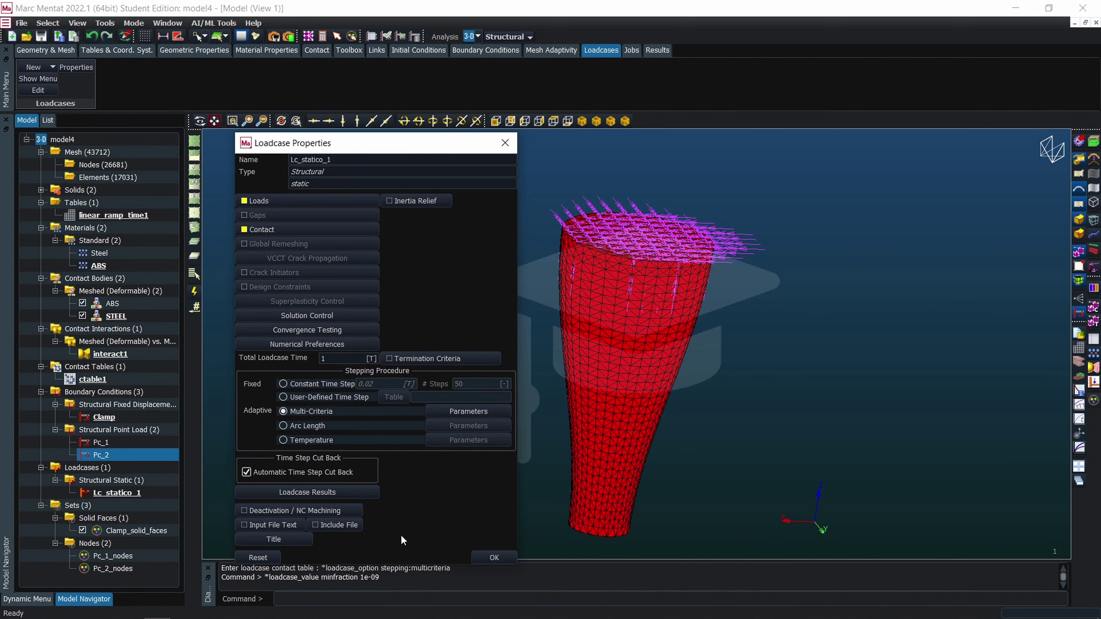
click(492, 558)
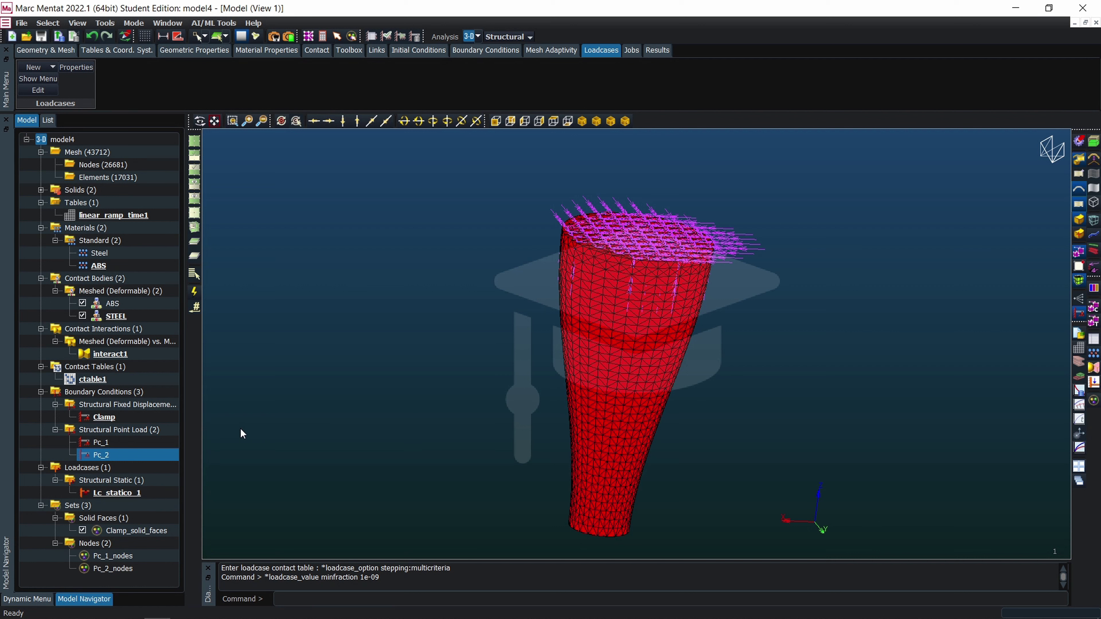
Duplicate loadcase Lc_statico_1 and rename the copy Lc_statico_2
click(120, 493)
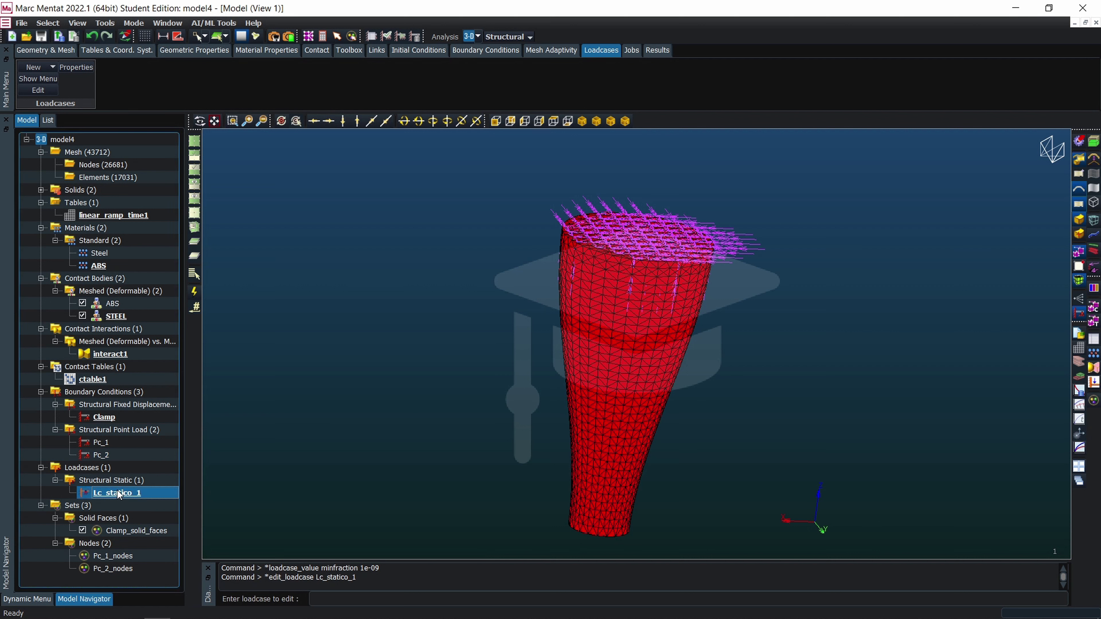
right_click(120, 494)
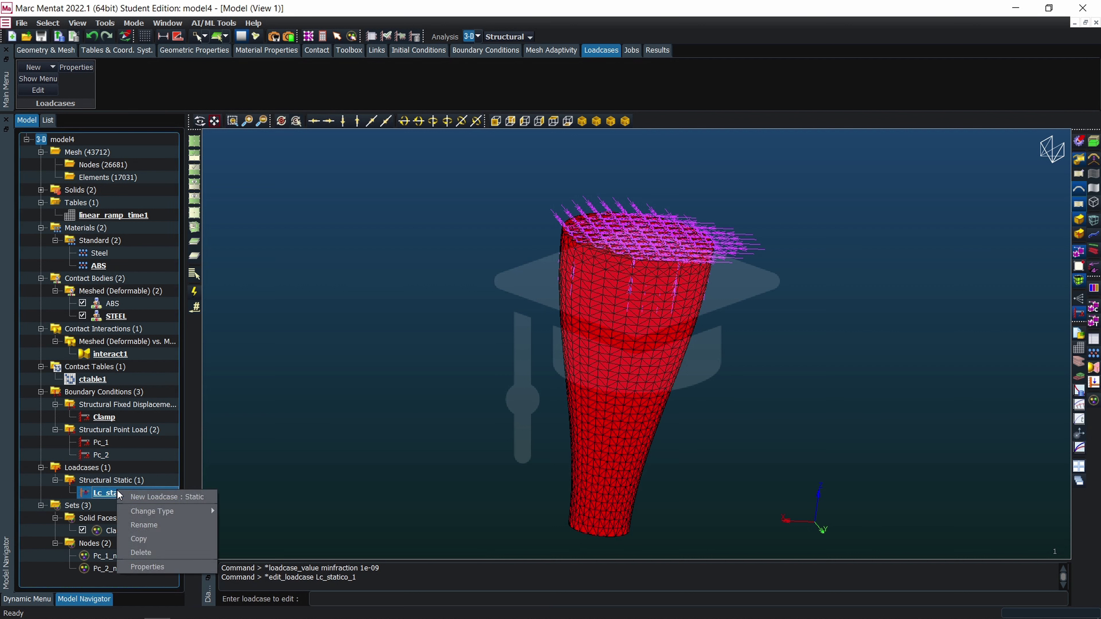
click(143, 539)
double_click(131, 507)
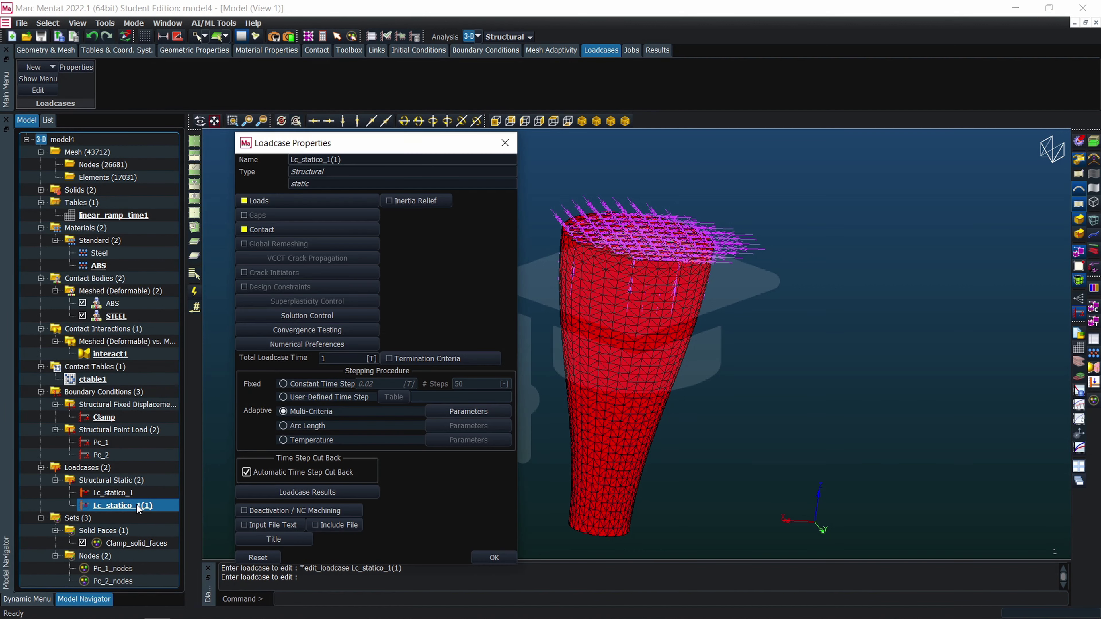
click(359, 158)
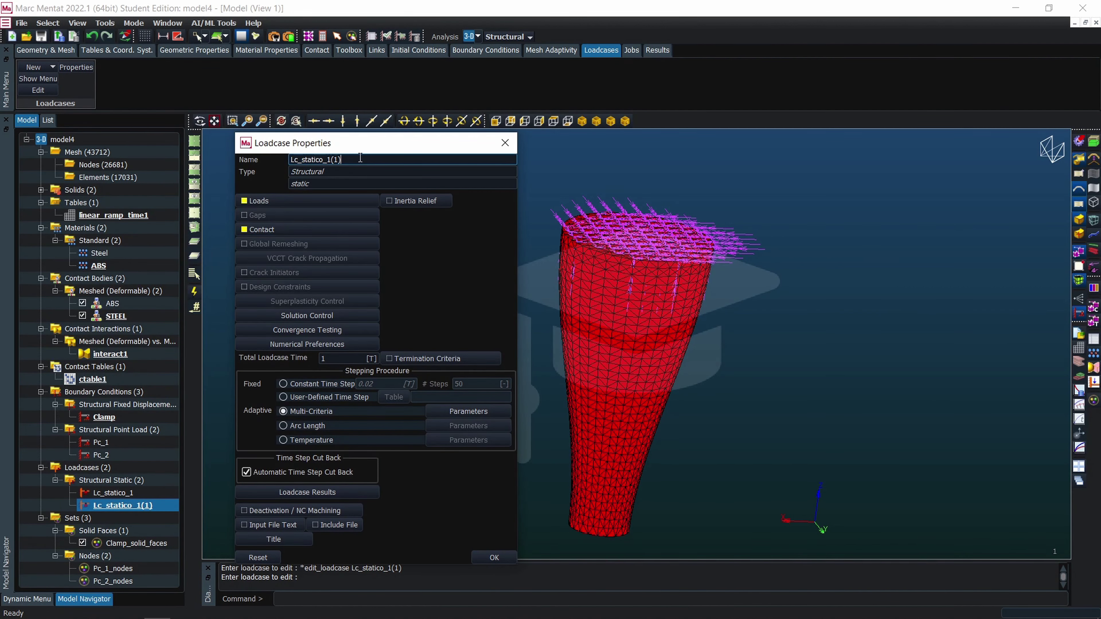
key(BackSpace)
key(BackSpace)
key(BackSpace)
text(2)
key(Return)
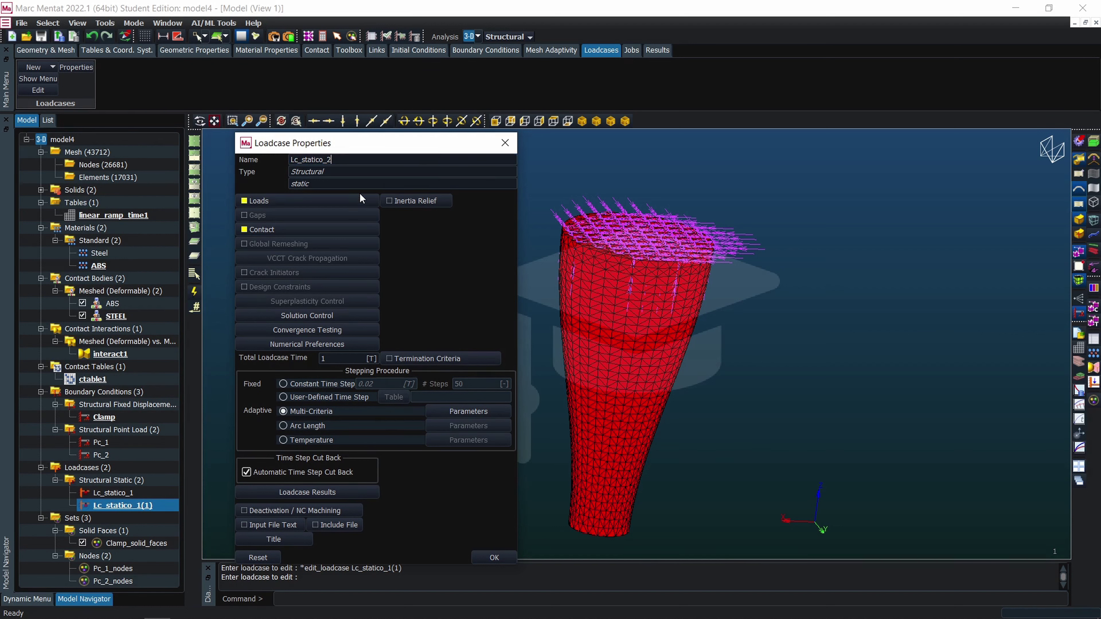
Include point load Pc_2 and exclude Pc_1 in the applied loads of loadcase Lc_statico_2
click(358, 199)
click(132, 168)
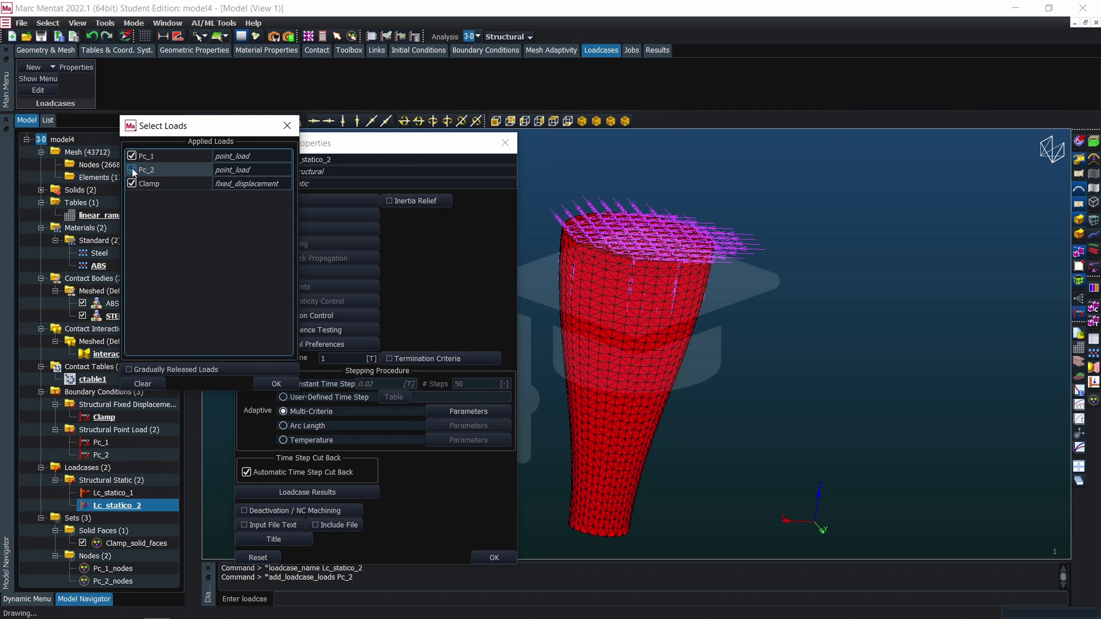
click(131, 156)
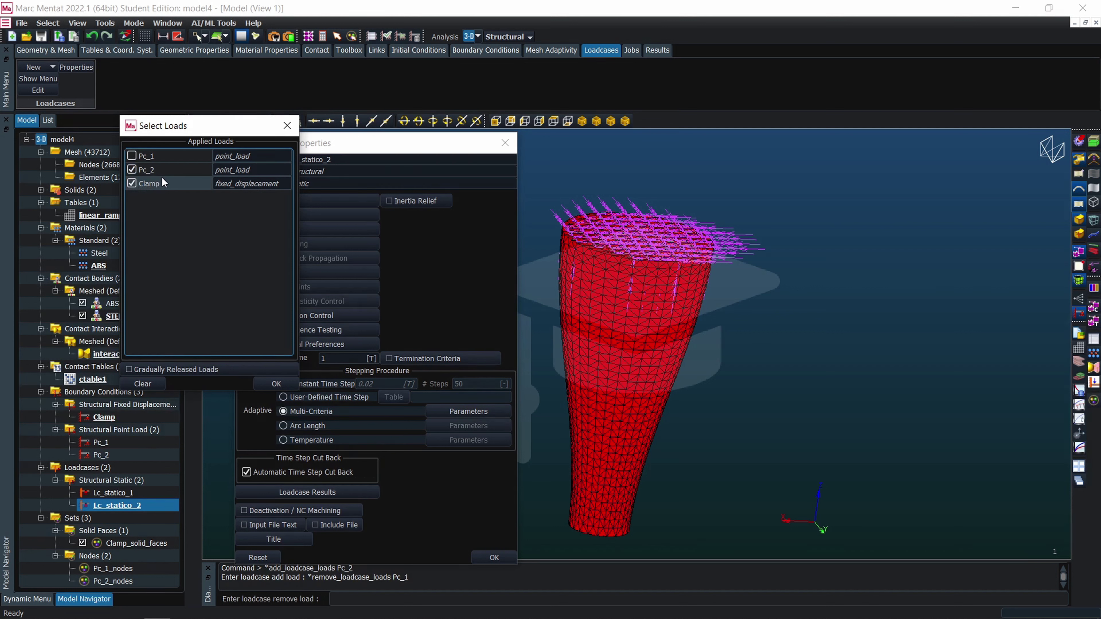
click(269, 381)
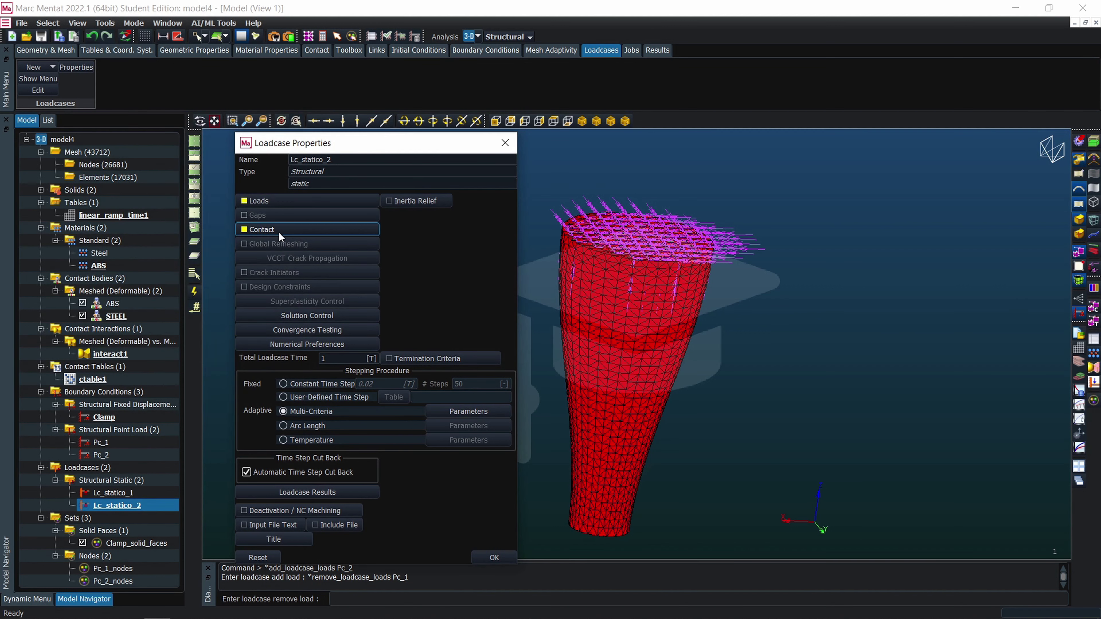
Review the contact settings, the entries of ctable1 and the multi-criteria stepping parameters of loadcase Lc_statico_2
click(303, 229)
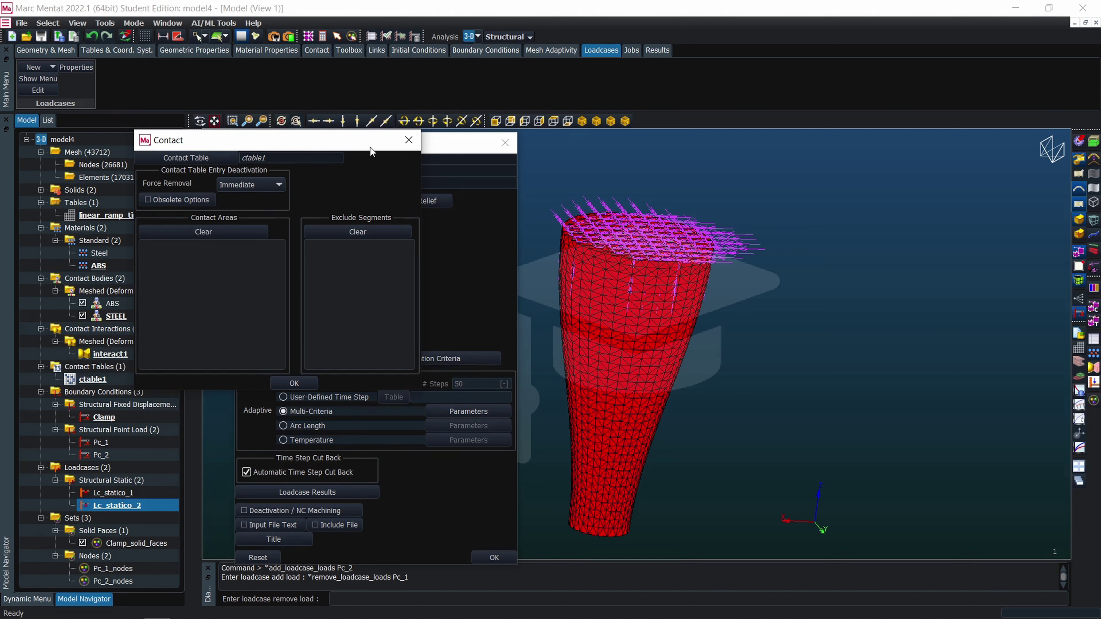
click(410, 139)
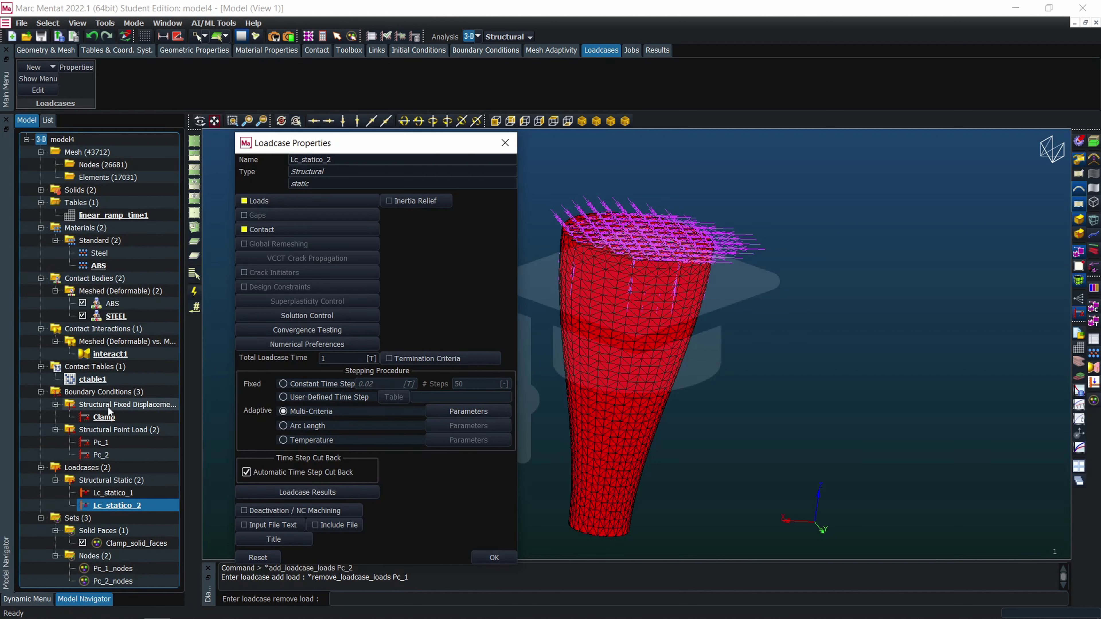
click(92, 379)
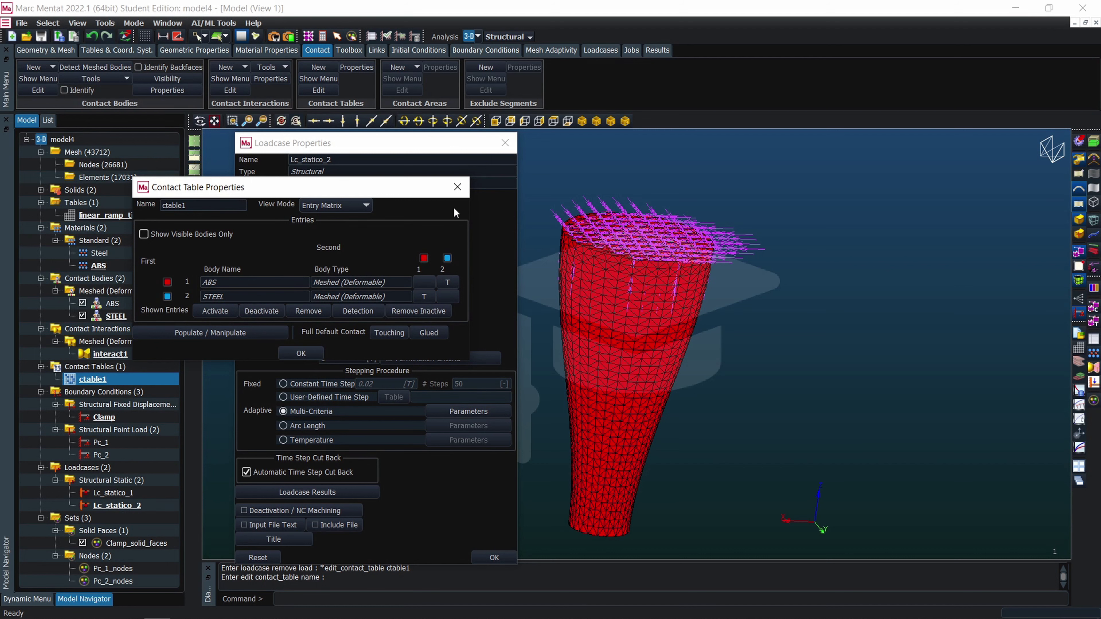
click(457, 186)
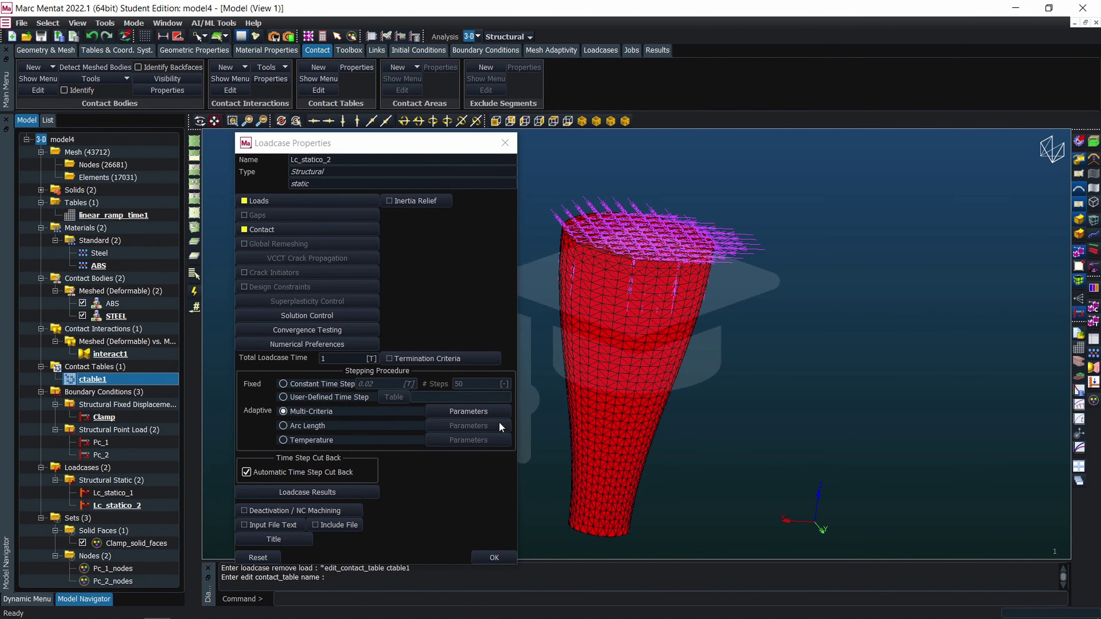
click(492, 413)
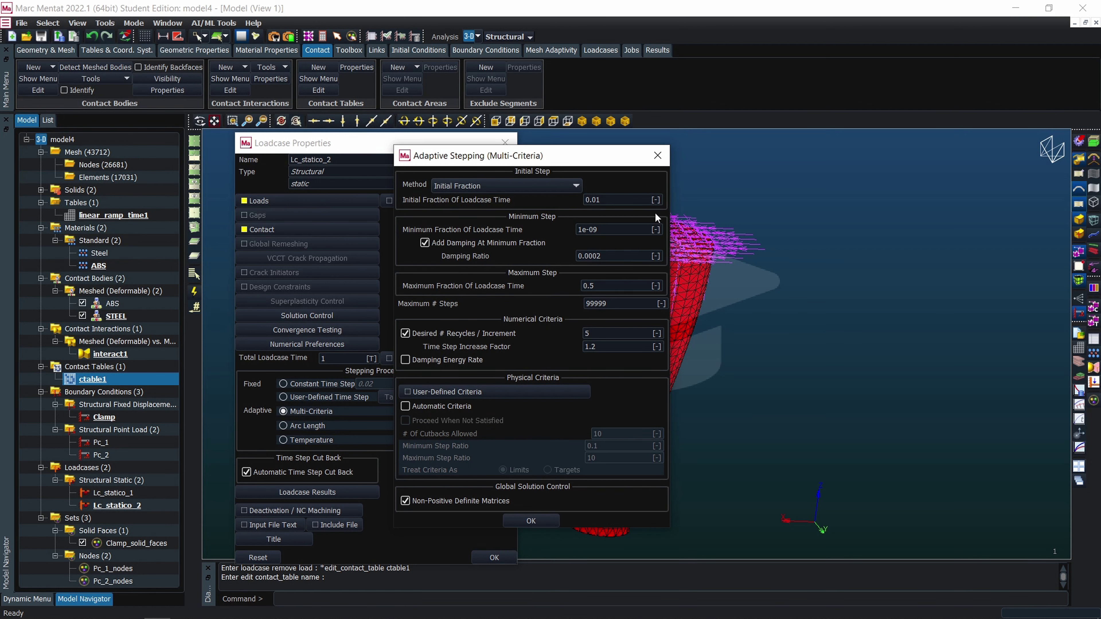
click(657, 155)
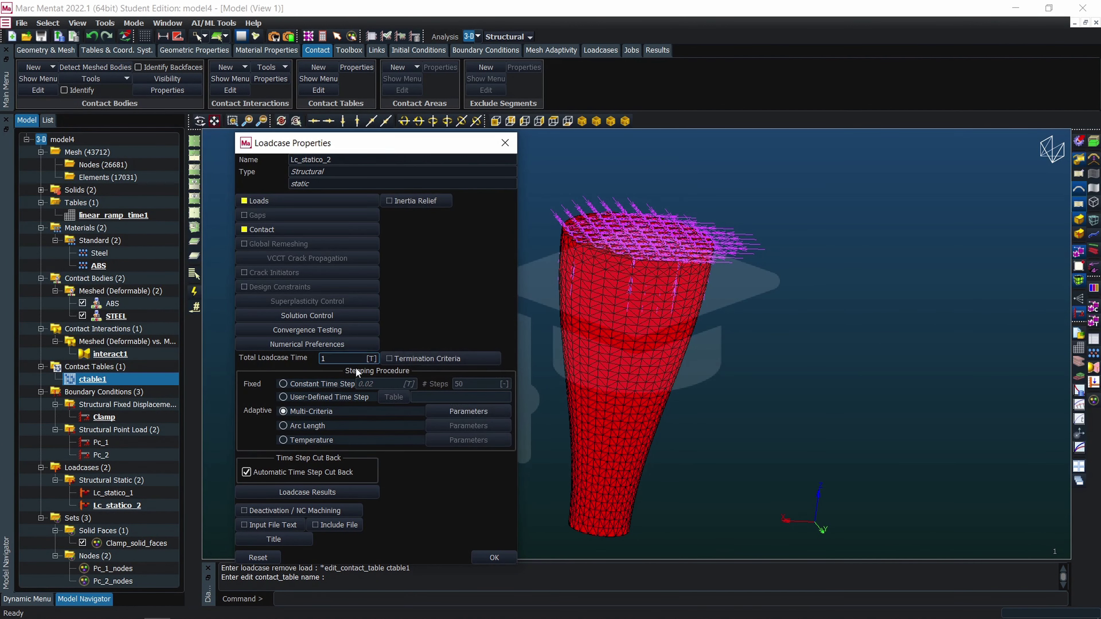
click(500, 556)
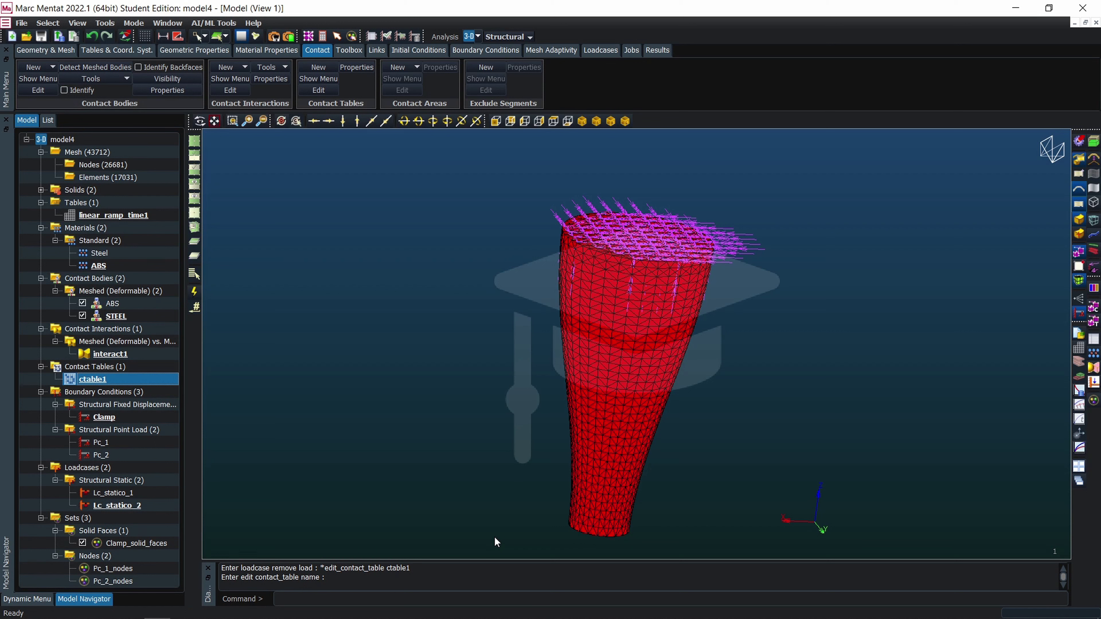
Create a new structural job and add loadcase Lc_statico_1 to its selected loadcases
click(633, 47)
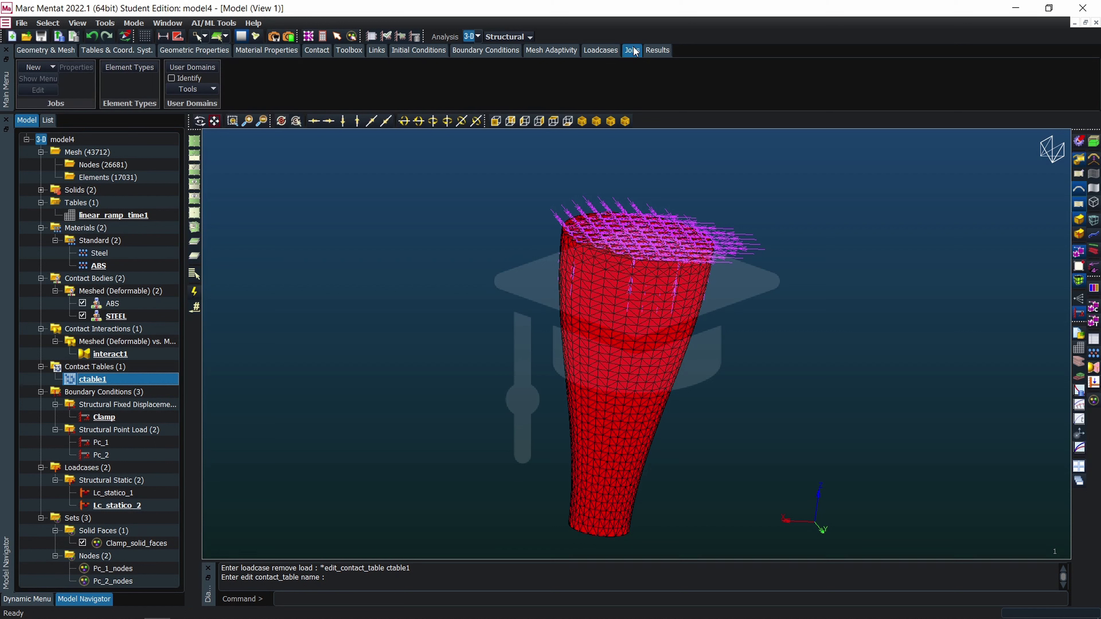
click(601, 50)
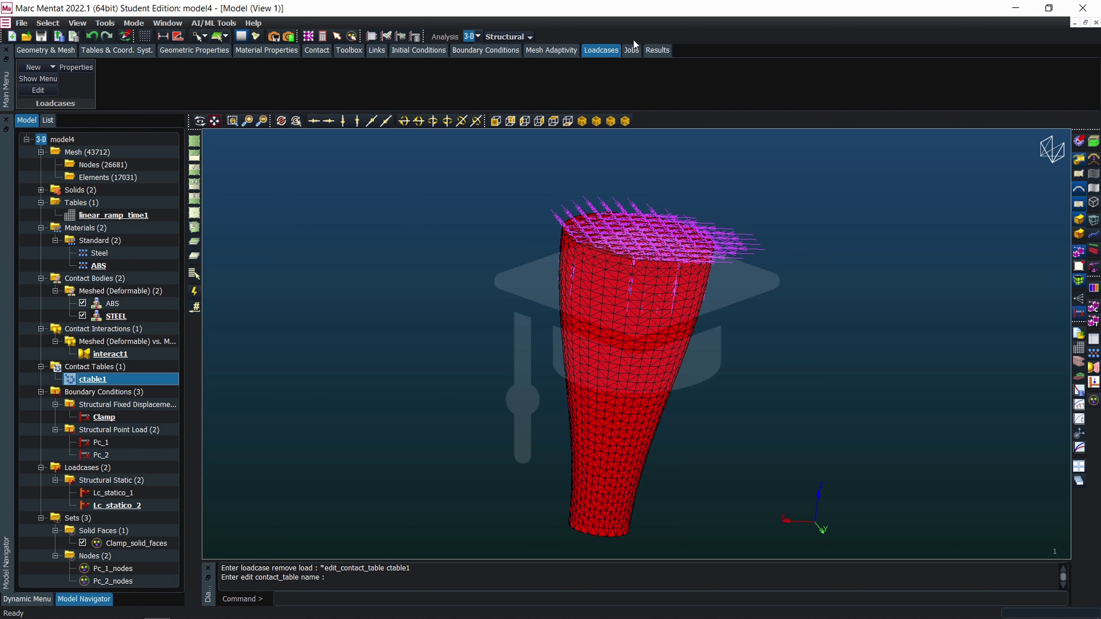
click(633, 48)
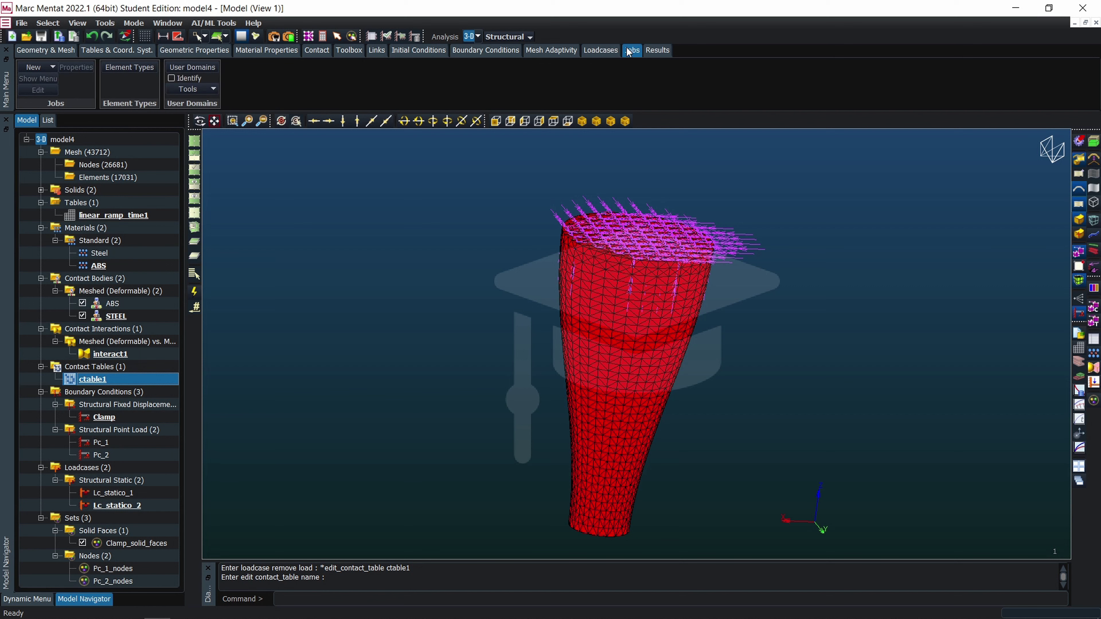
click(49, 65)
click(49, 84)
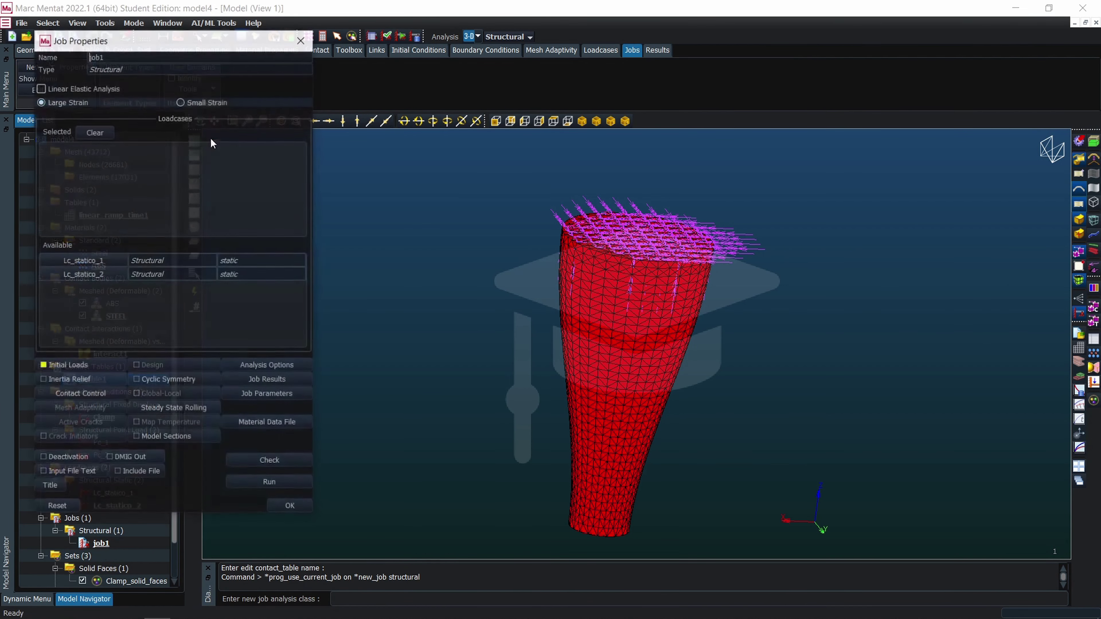
drag(227, 42, 373, 122)
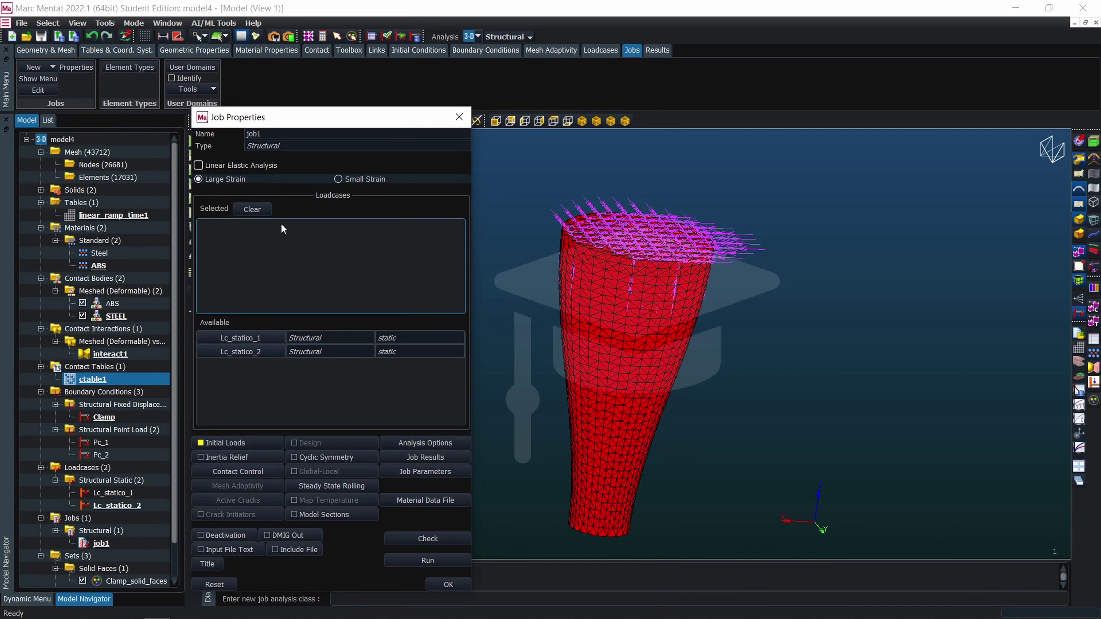
click(267, 339)
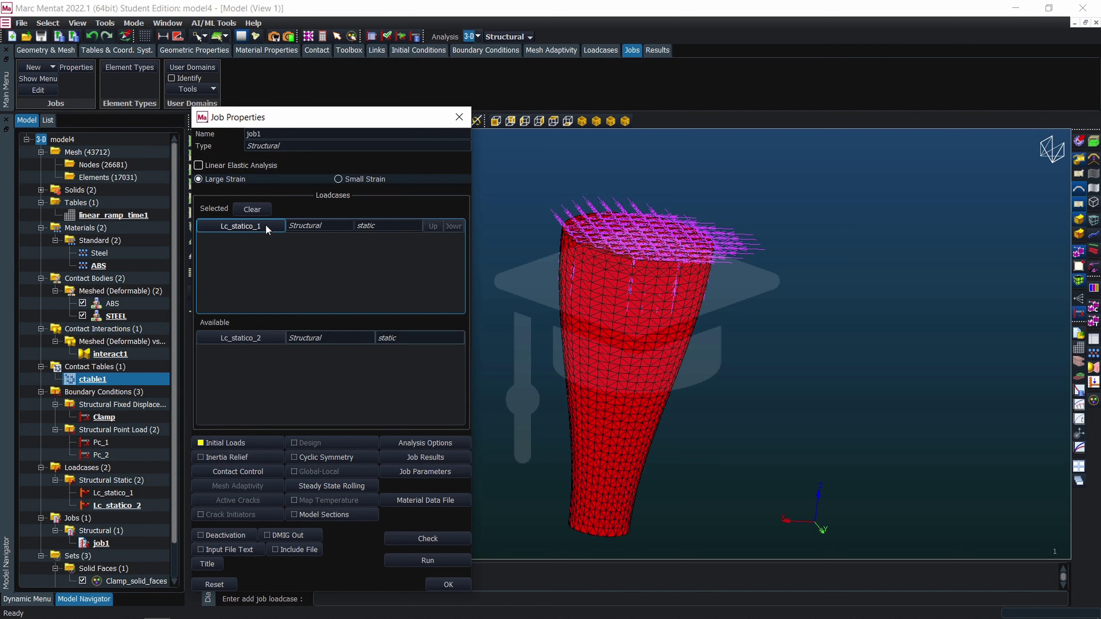
Exclude point load Pc_2 from the initial loads of job1, keeping Pc_1 and Clamp
click(248, 447)
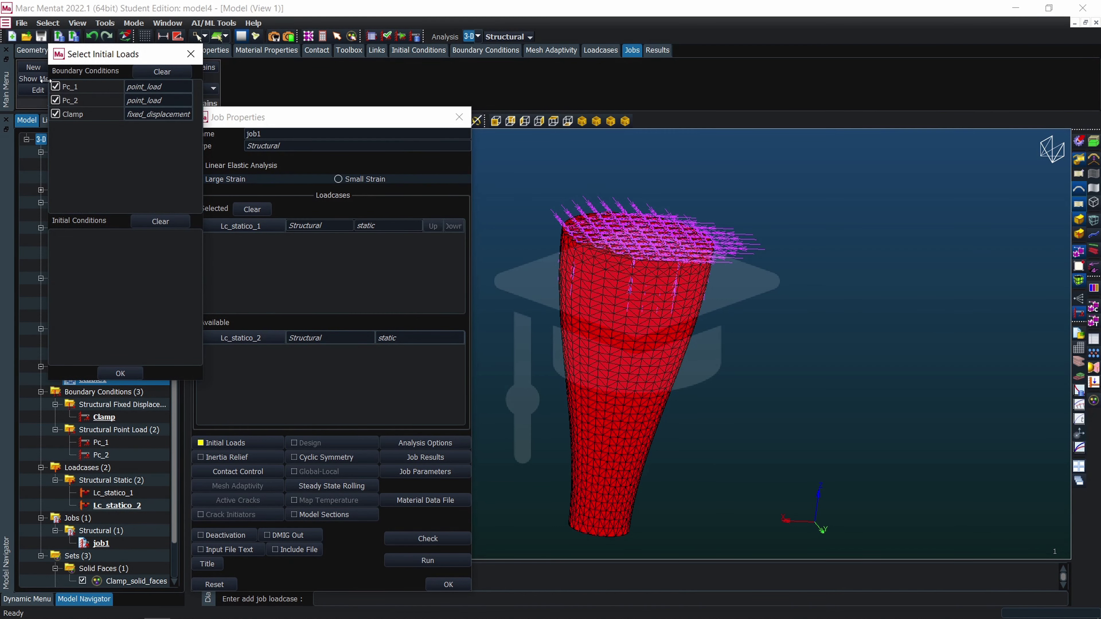
click(56, 101)
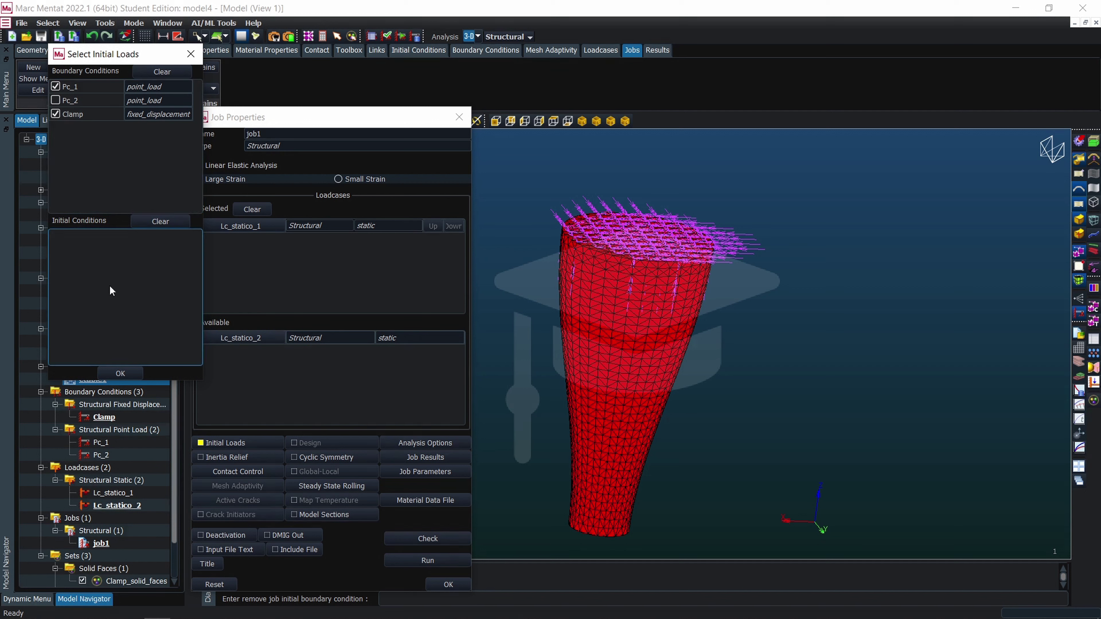
click(121, 372)
Set the contact control of job1 to the Segment To Segment method with Version 2 default settings
click(259, 471)
click(196, 115)
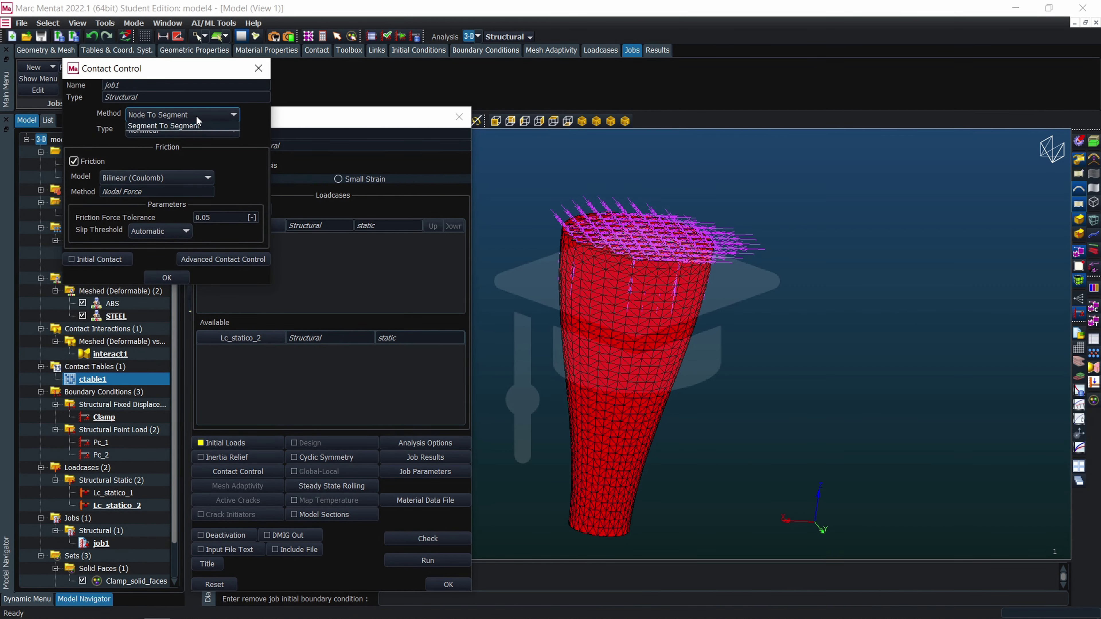
click(189, 136)
click(229, 132)
click(192, 147)
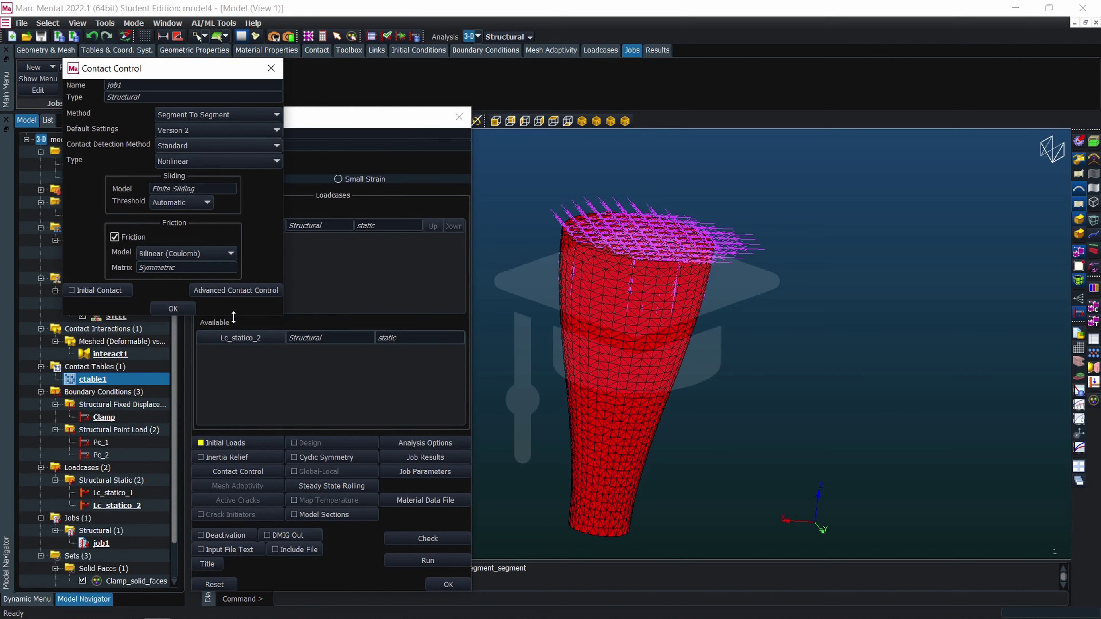
click(173, 308)
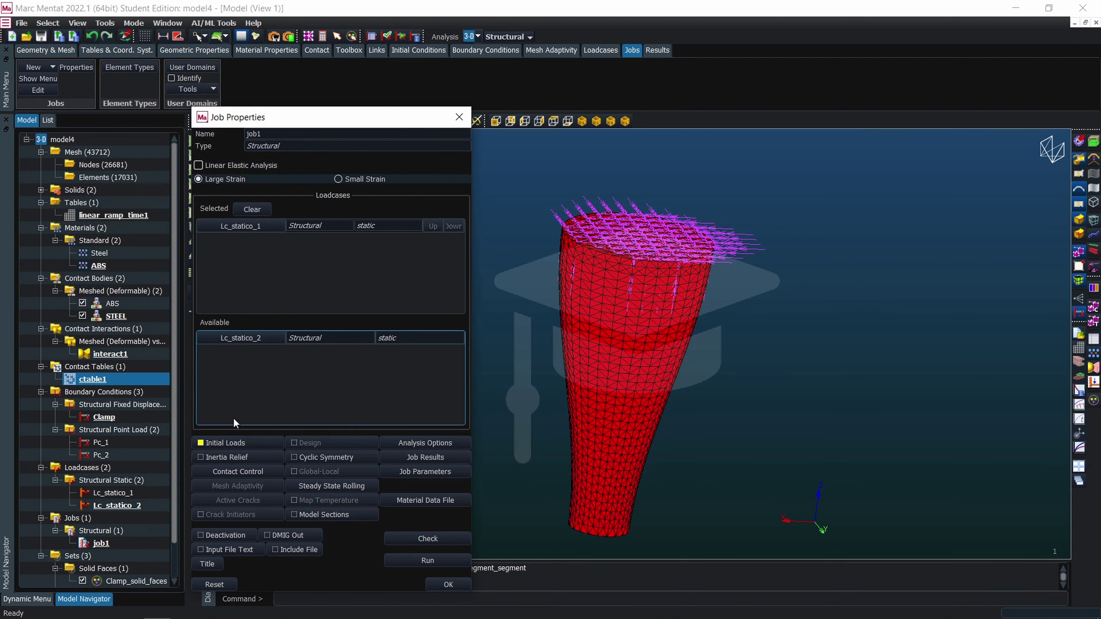
Add the element tensors Global Stress and Total Strain to the results requested for job1
click(409, 457)
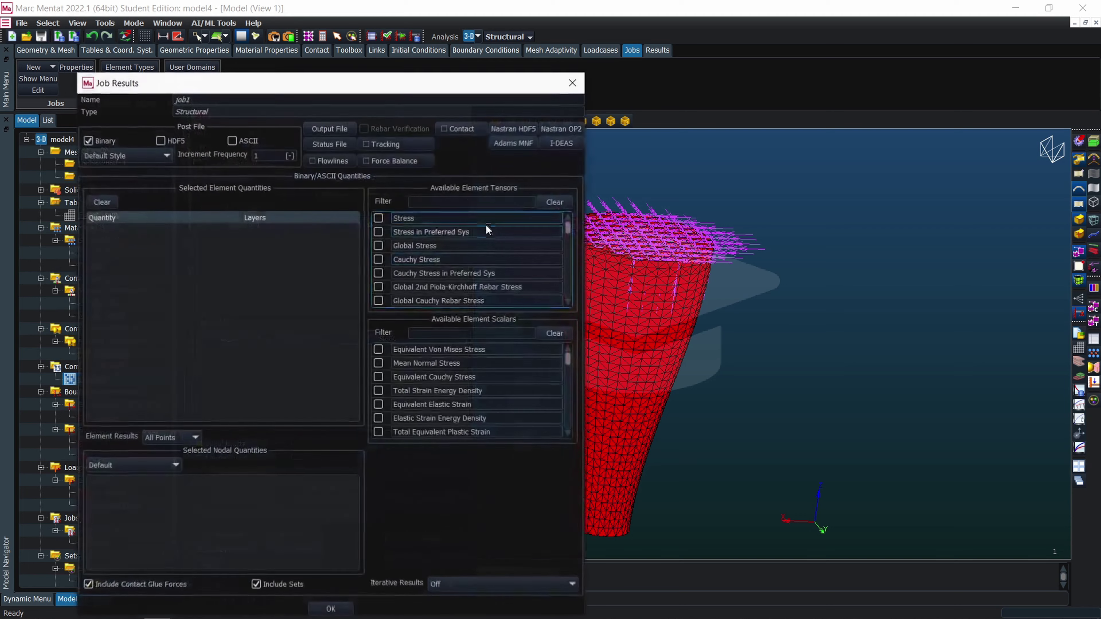
drag(356, 88, 775, 90)
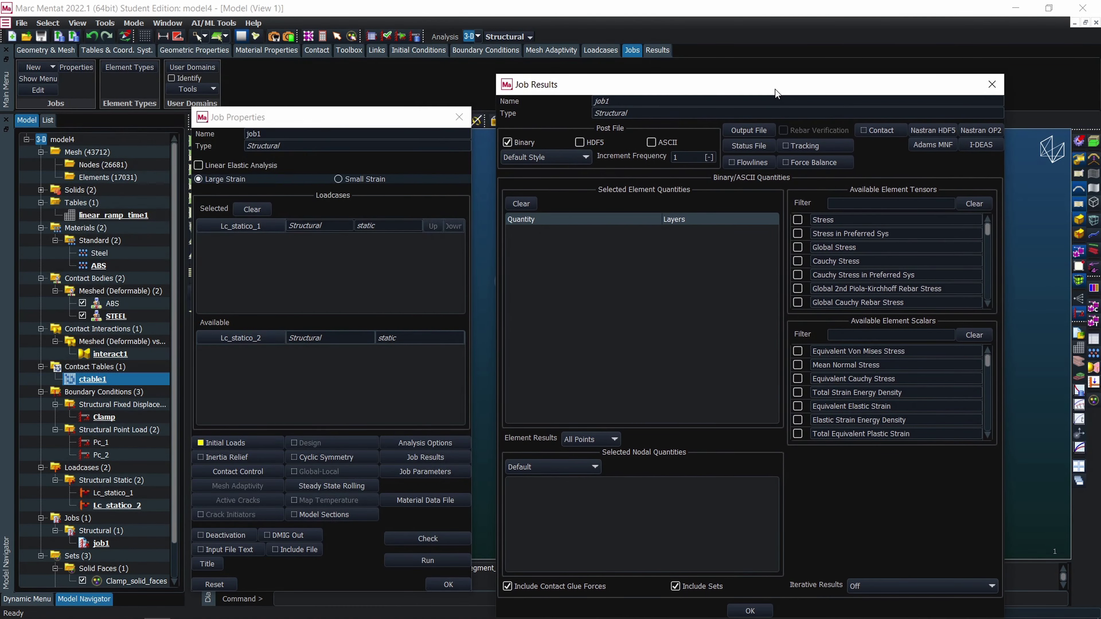
click(799, 246)
scroll(889, 256, down, 5)
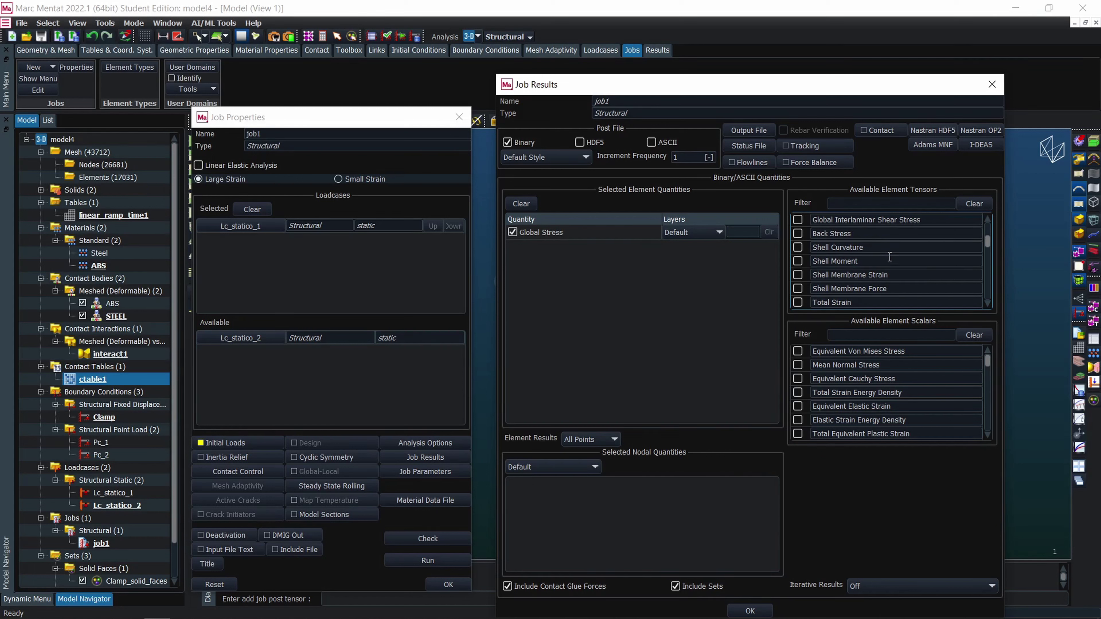
scroll(889, 257, down, 2)
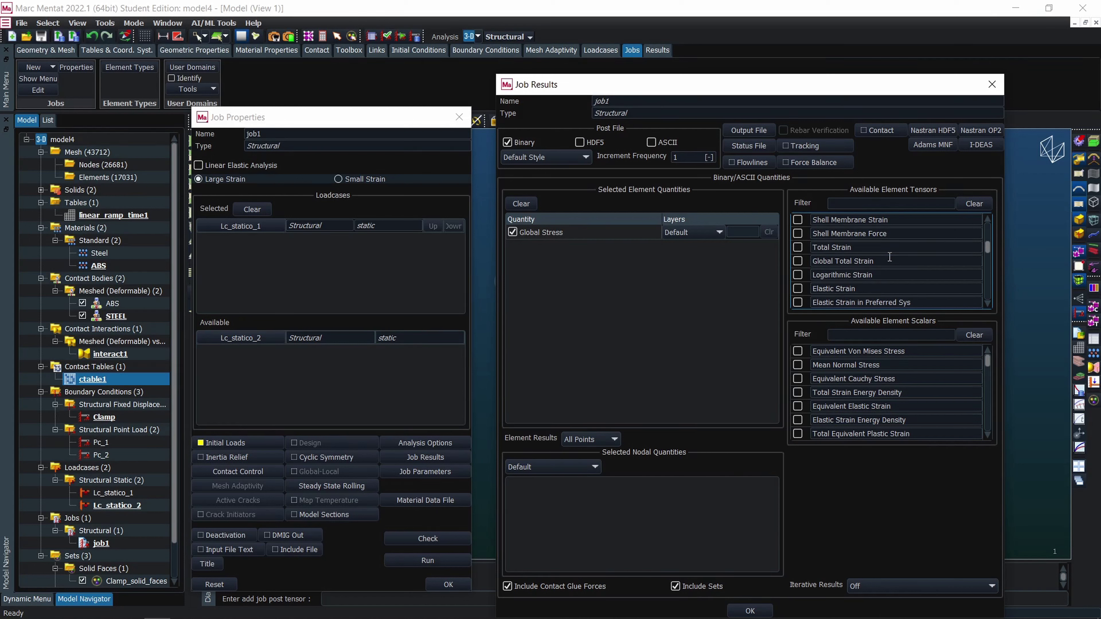
click(800, 247)
Add the element scalars Equivalent Von Mises Stress and 1st Failure Index to the job1 results and accept the selection
click(797, 352)
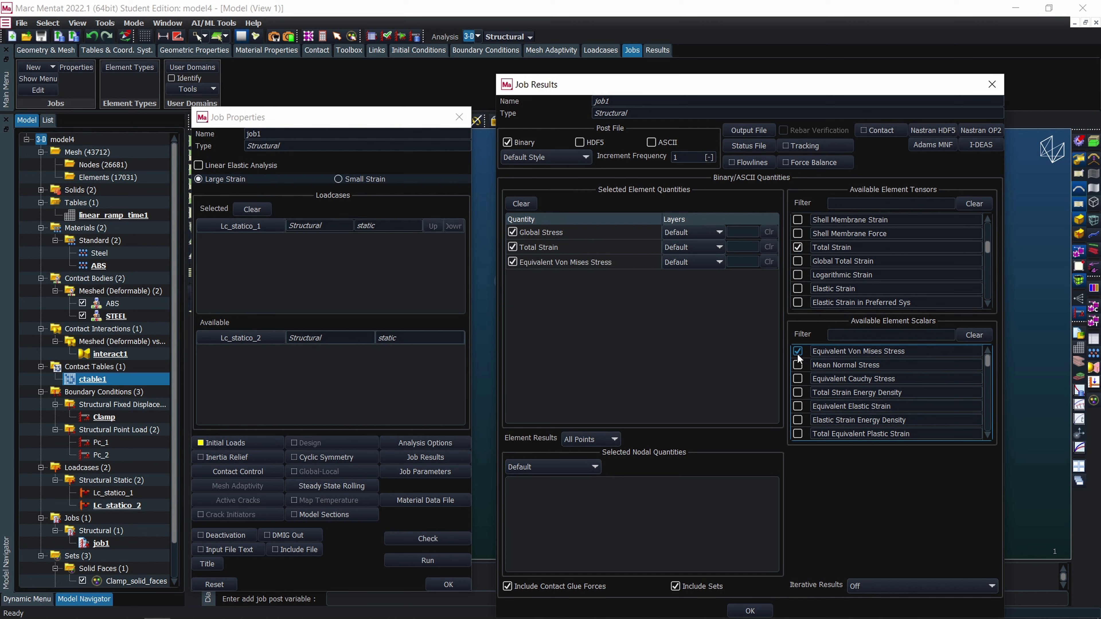
scroll(861, 399, down, 5)
scroll(861, 398, down, 4)
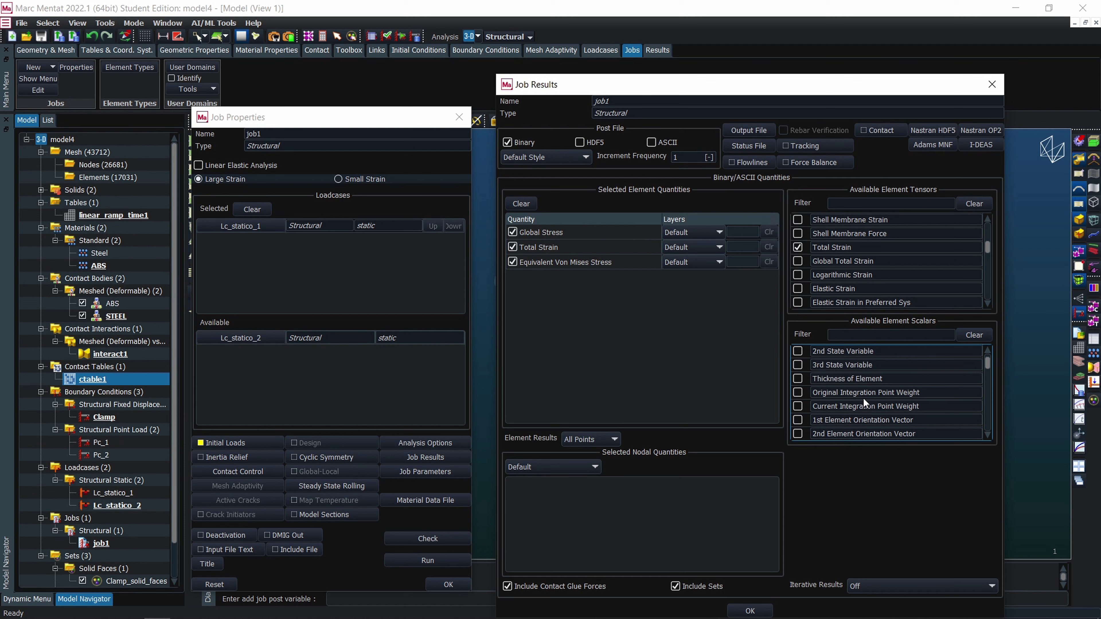
scroll(862, 403, down, 7)
scroll(830, 409, down, 5)
scroll(830, 409, down, 5)
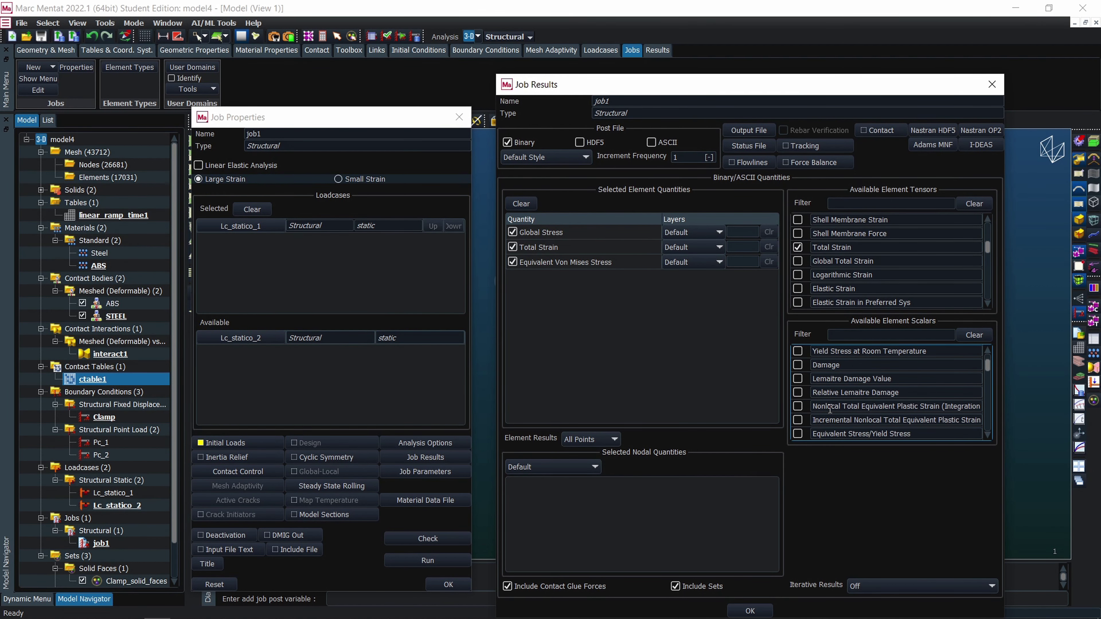
scroll(830, 409, down, 8)
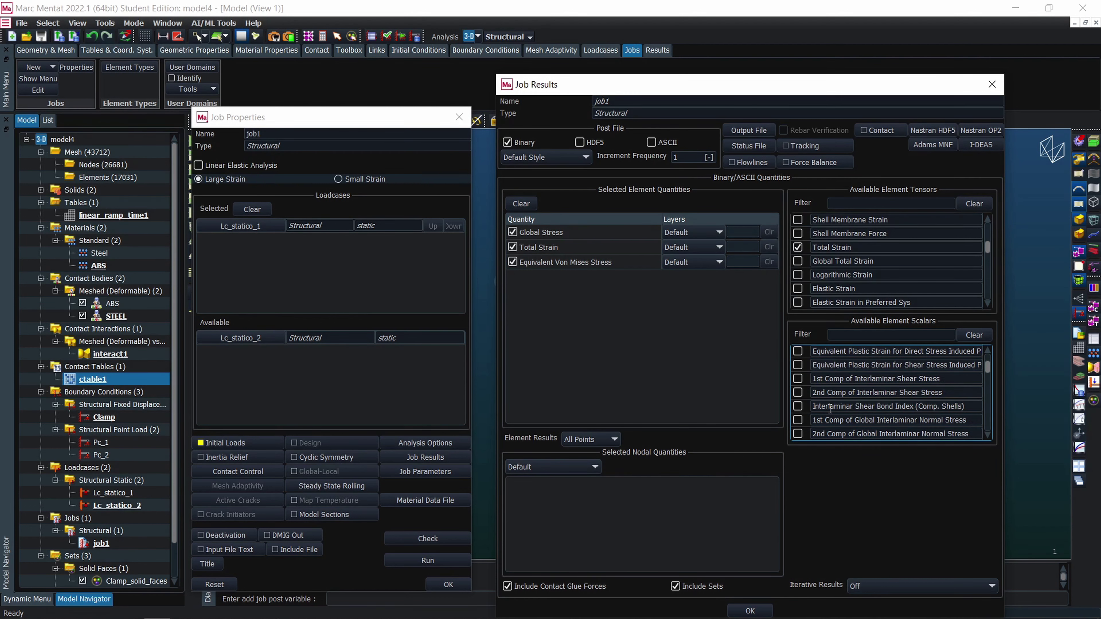
scroll(830, 409, down, 5)
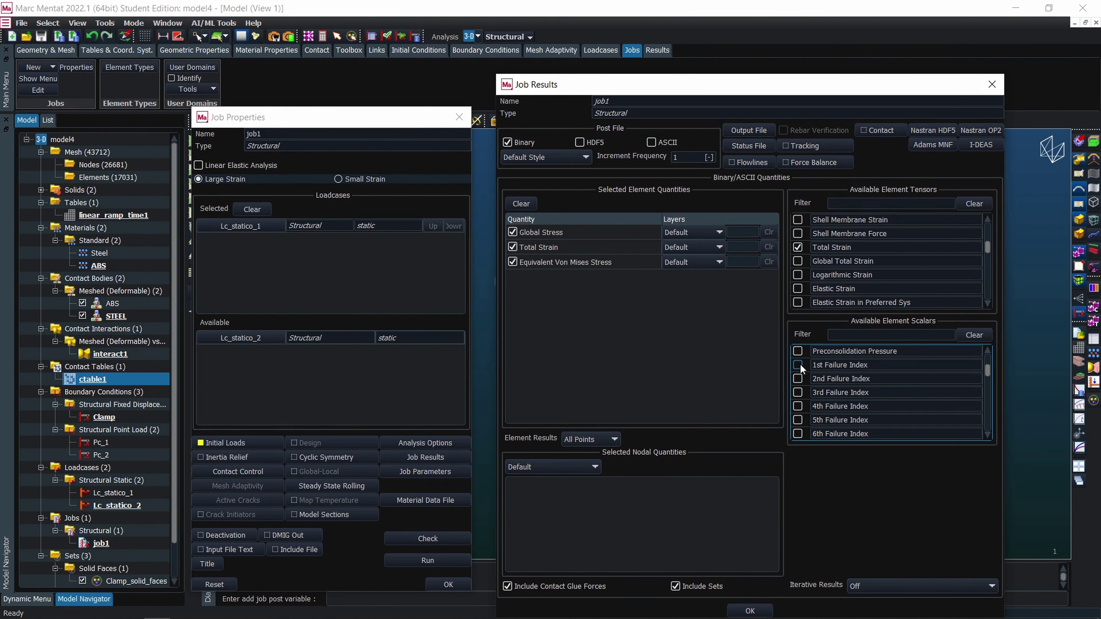
click(799, 364)
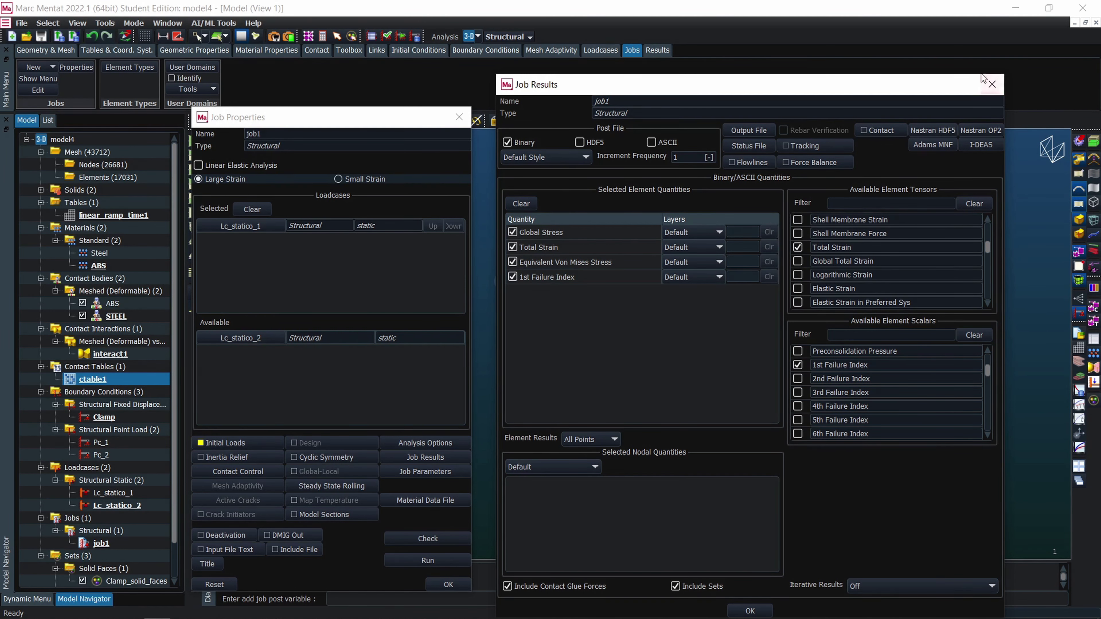
click(744, 608)
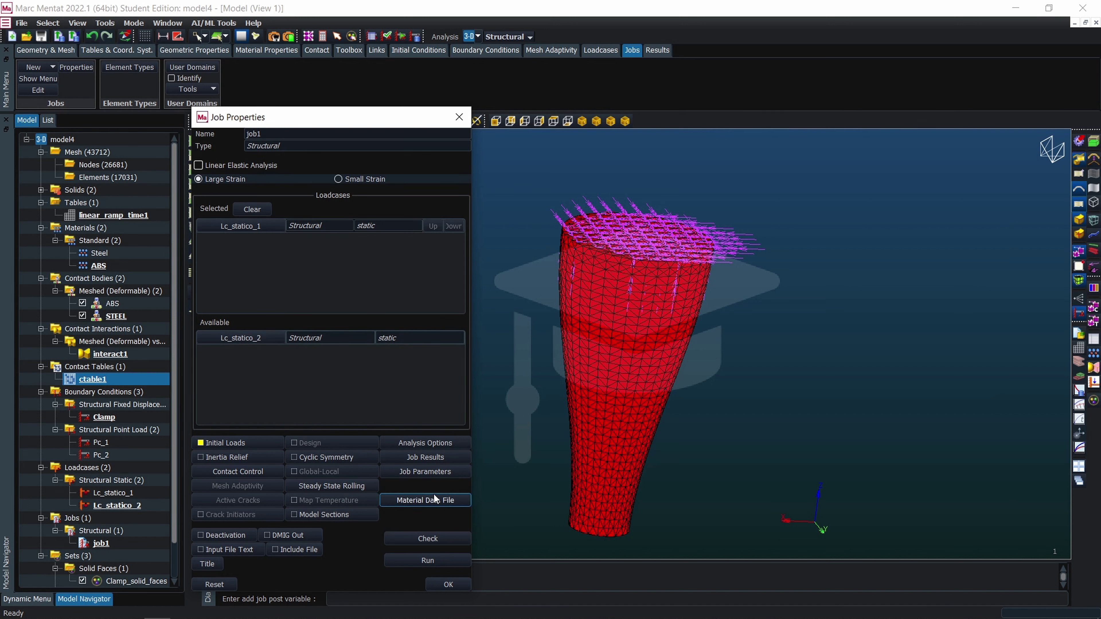
Run the model check on job1 and accept its job properties
drag(371, 114, 495, 8)
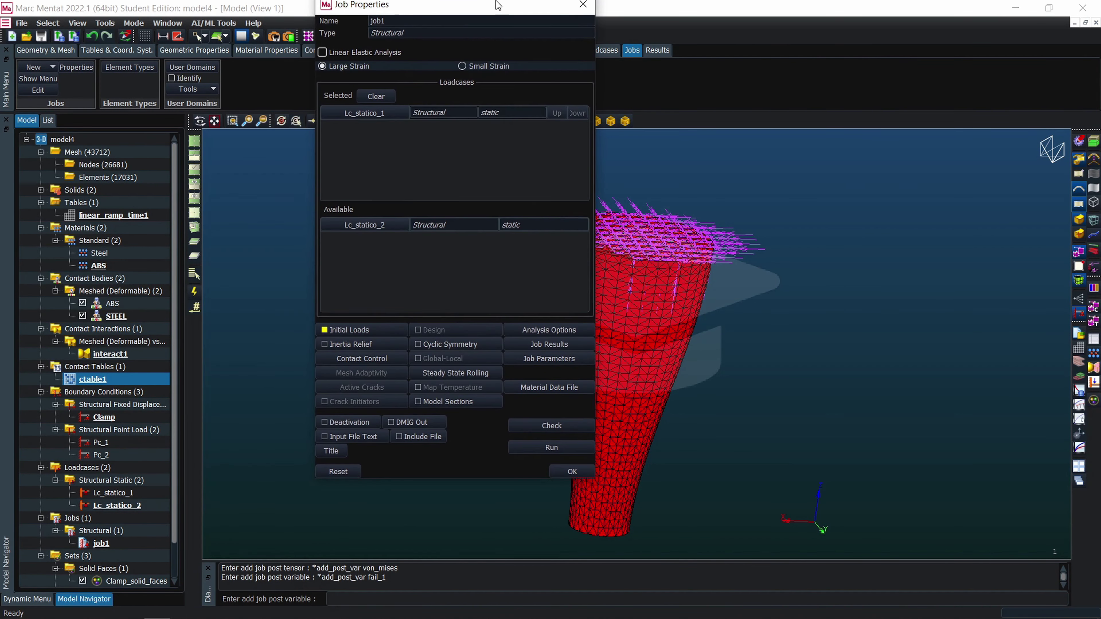
click(551, 433)
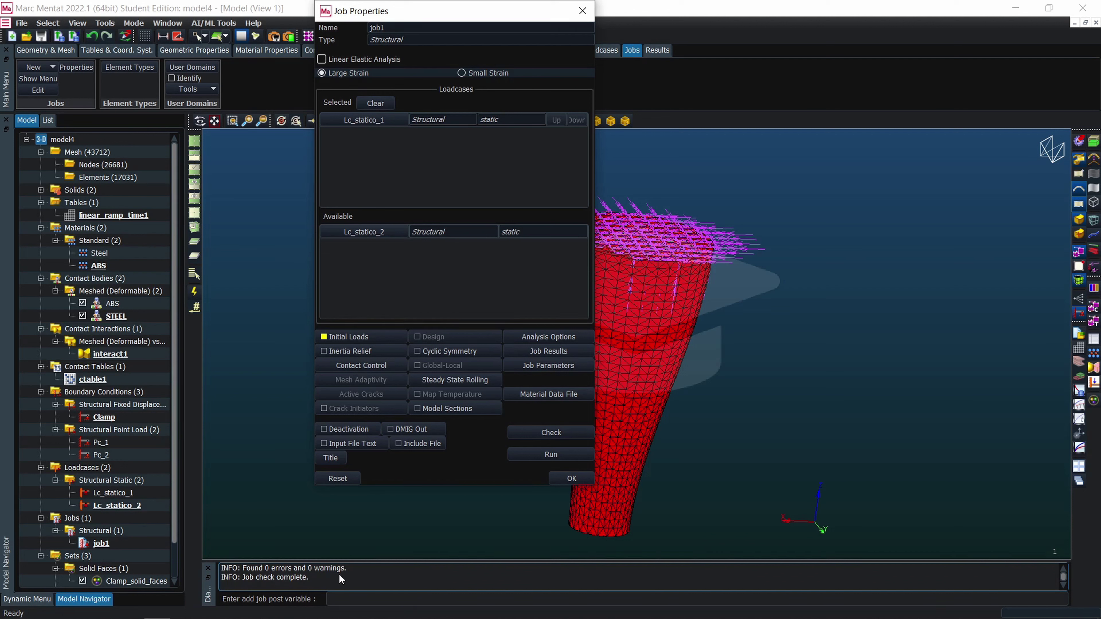
click(577, 479)
Duplicate job1 and rename the copy job12
scroll(118, 466, down, 1)
click(106, 506)
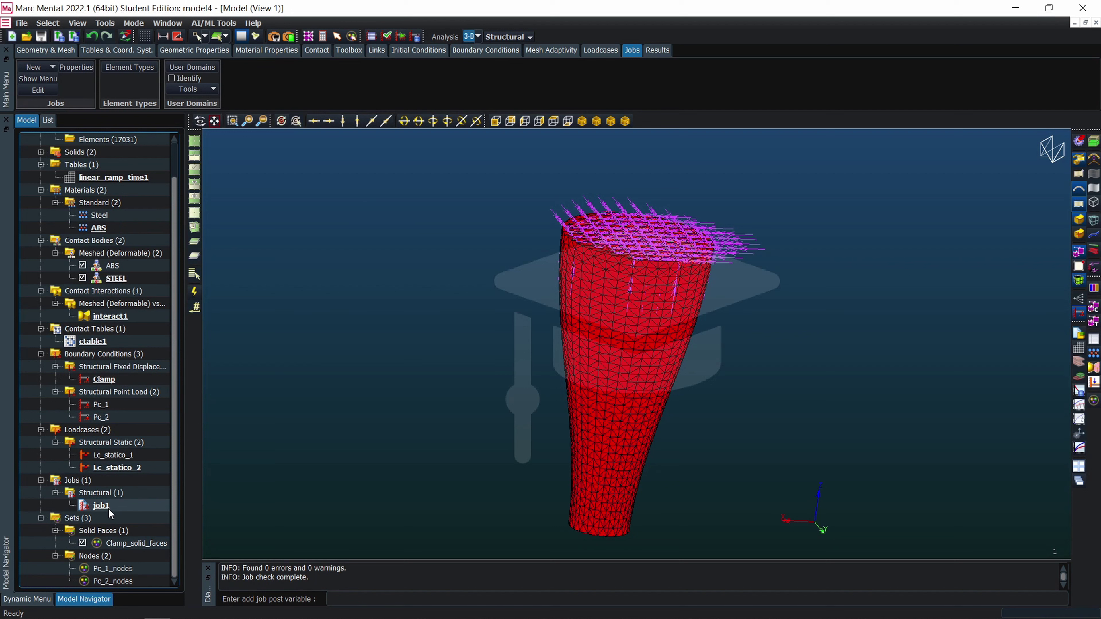
right_click(106, 508)
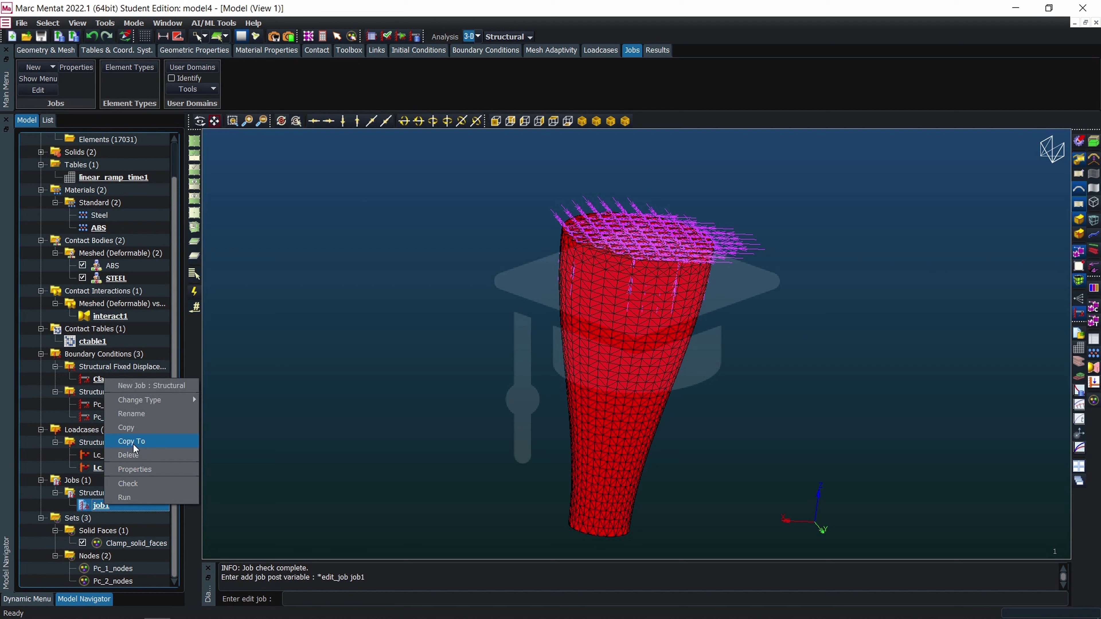
click(135, 429)
double_click(106, 518)
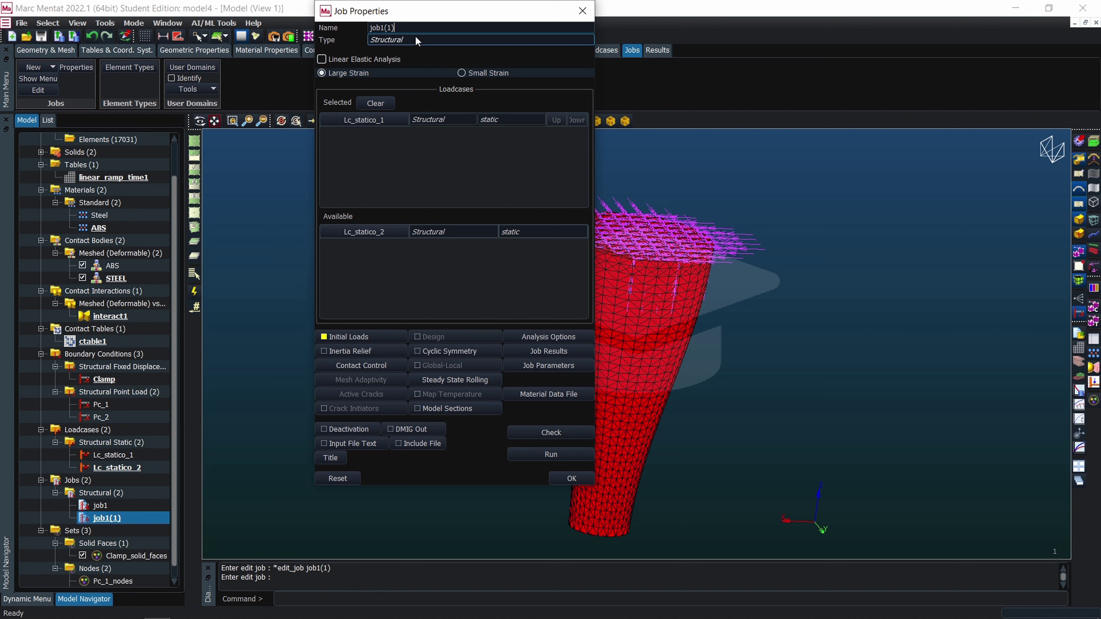
key(BackSpace)
key(BackSpace)
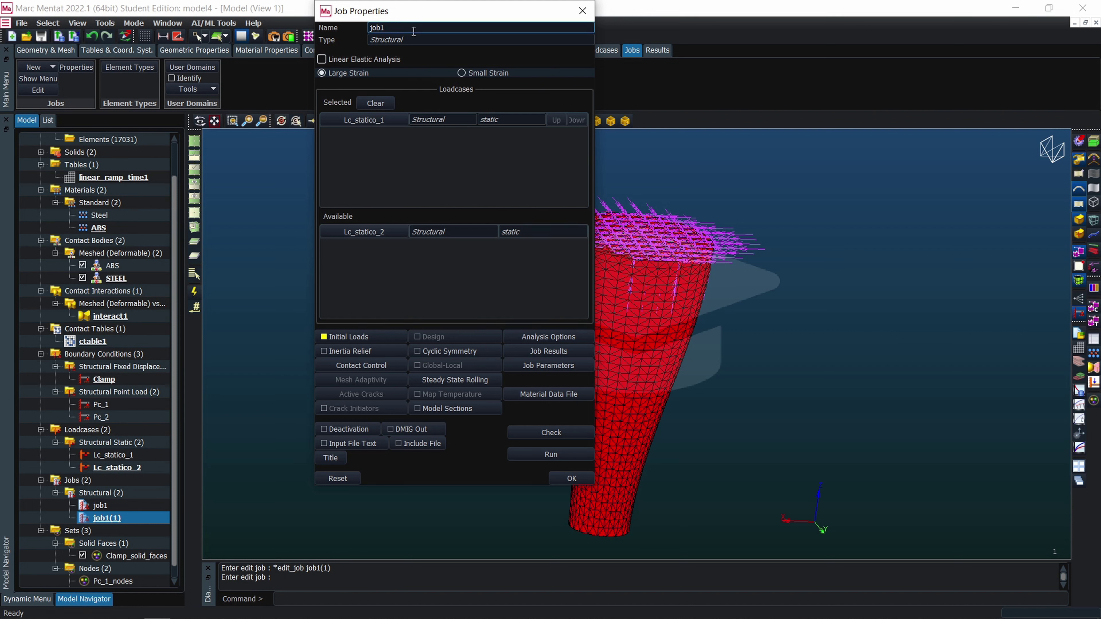
text(2)
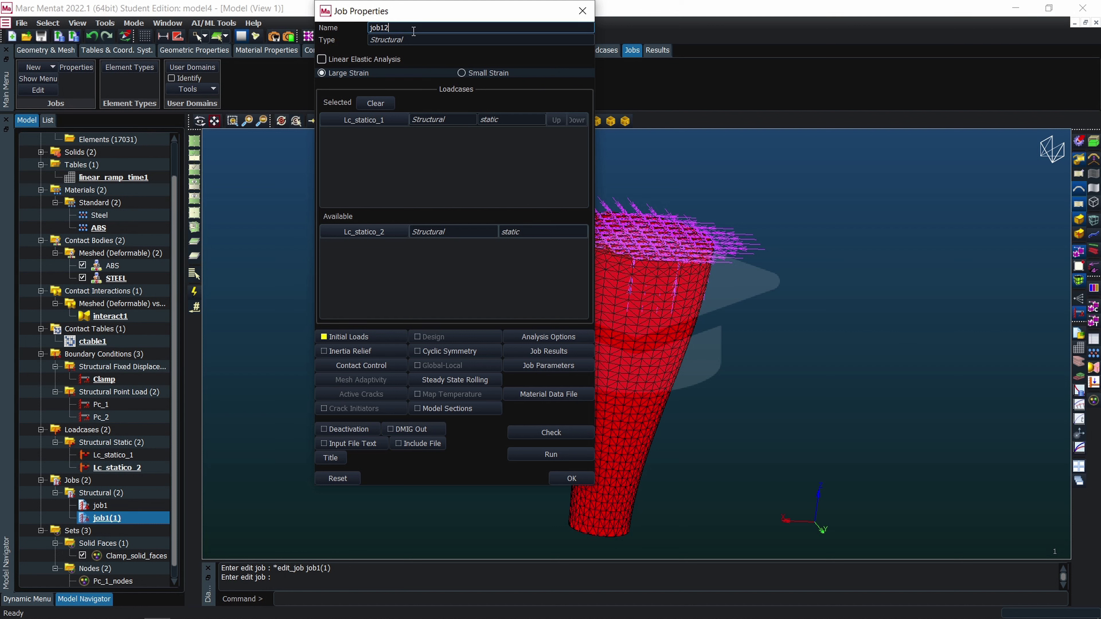
In job12, replace loadcase Lc_statico_1 with Lc_statico_2 and swap initial load Pc_1 for Pc_2
click(383, 231)
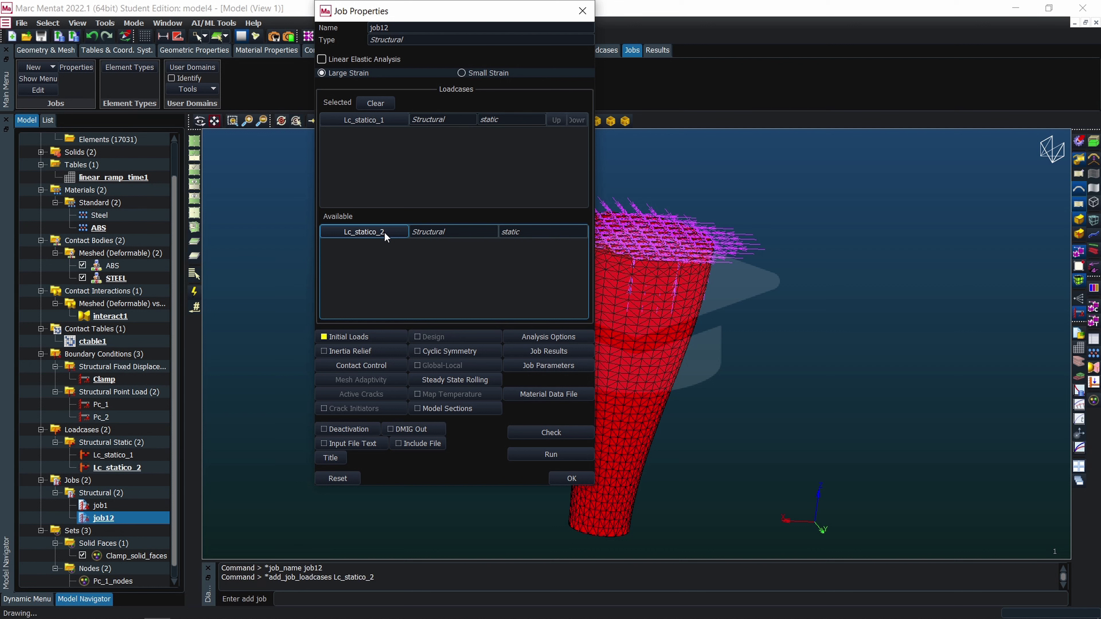
click(377, 122)
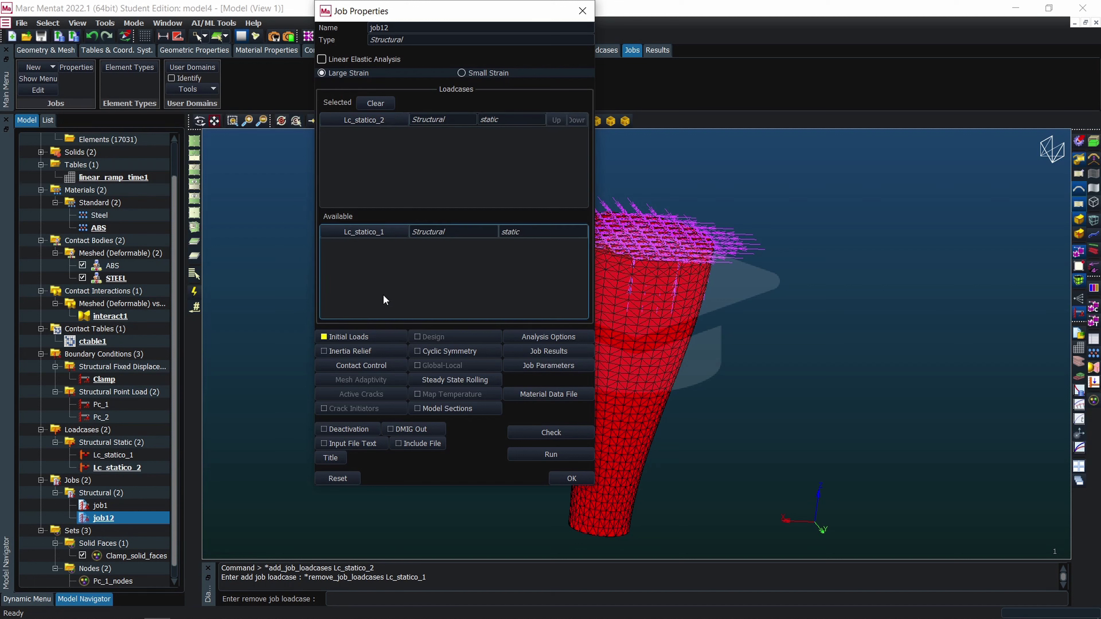
click(360, 337)
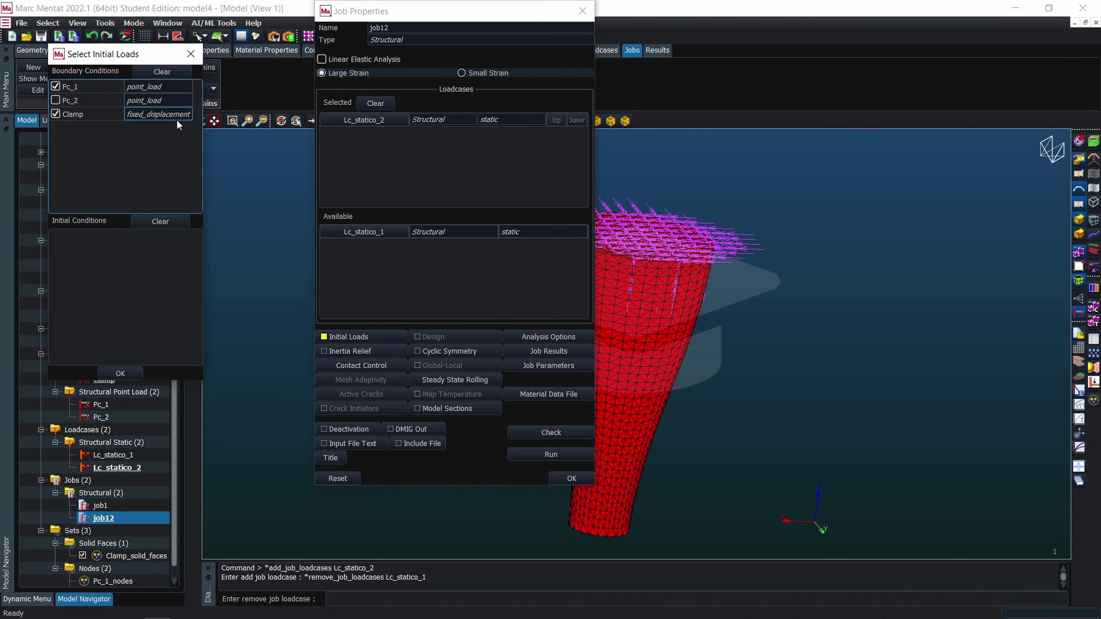
click(54, 100)
click(56, 86)
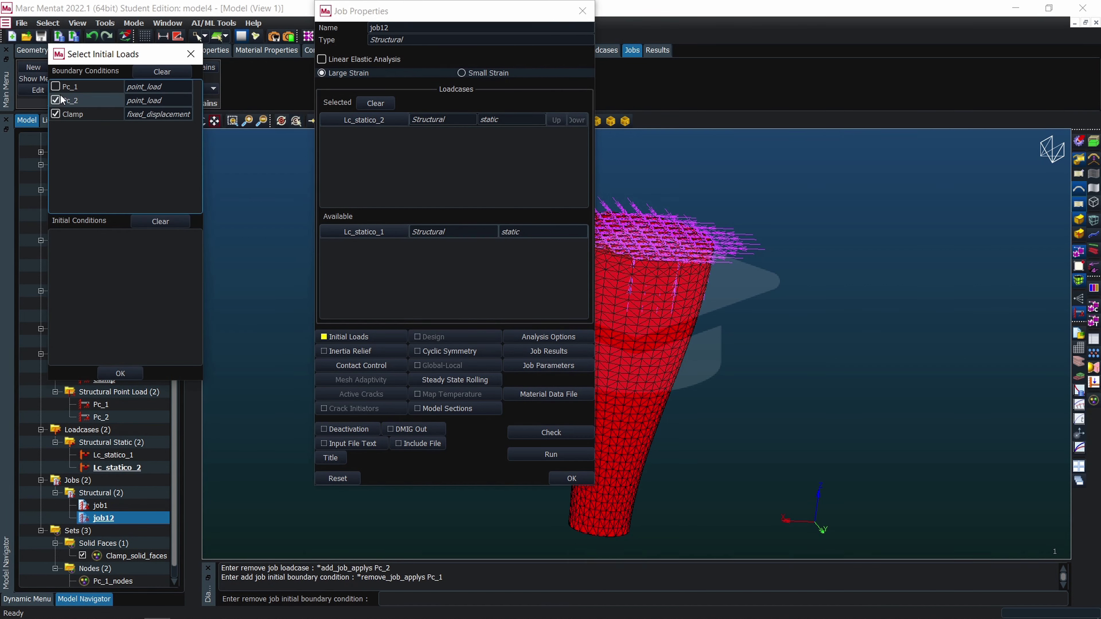
click(132, 373)
Review job12's contact control, job parameters, requested job results and initial loads
click(366, 364)
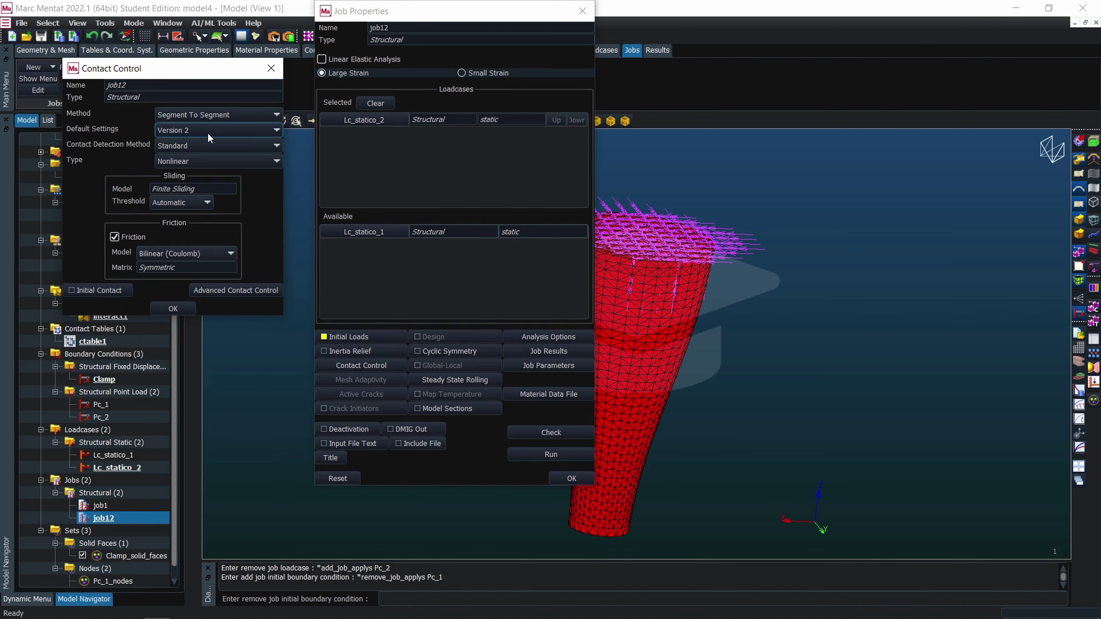
click(269, 65)
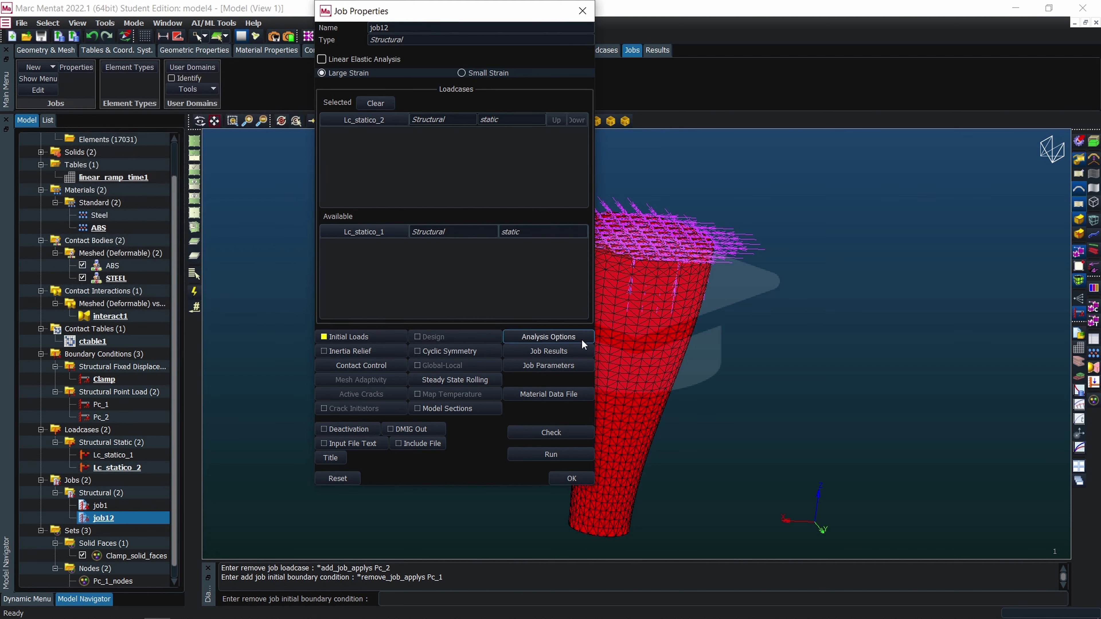
click(568, 363)
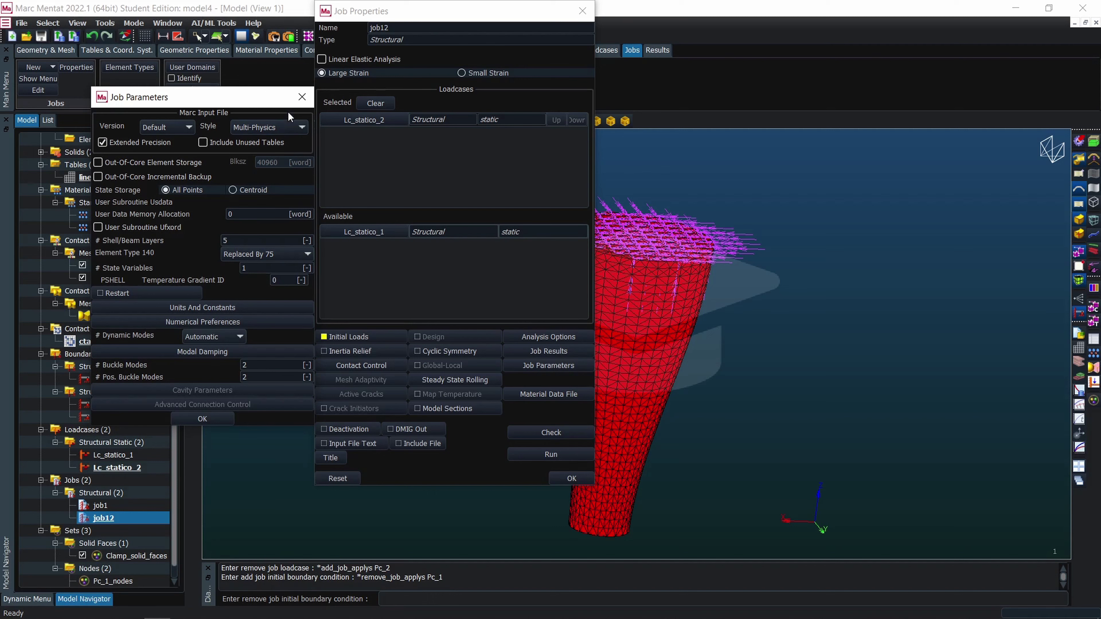
click(302, 97)
click(543, 350)
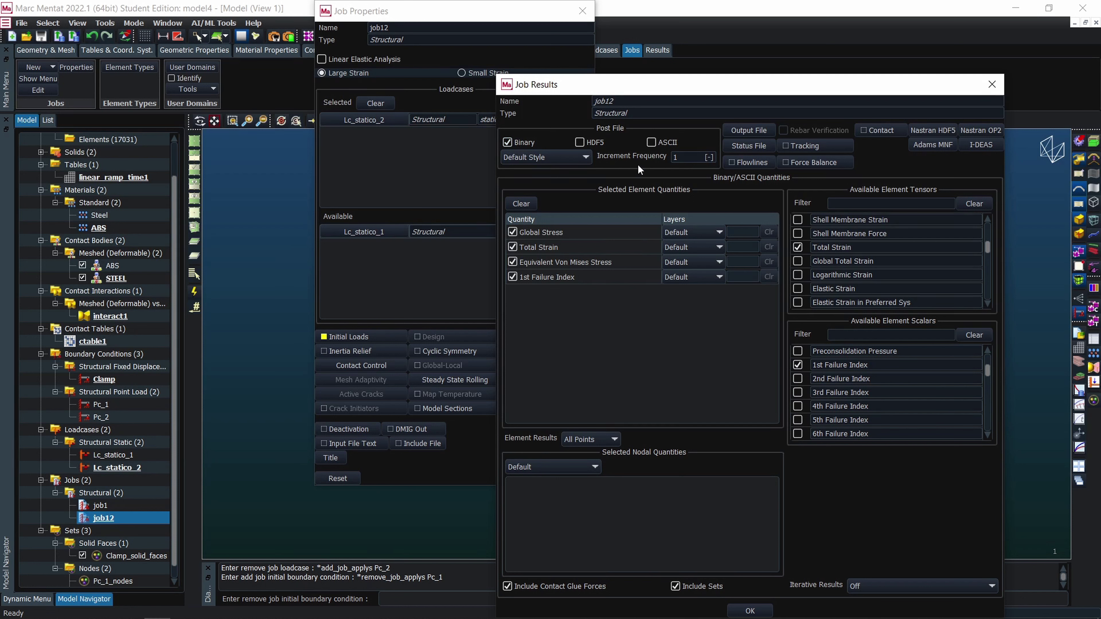
click(674, 159)
click(998, 90)
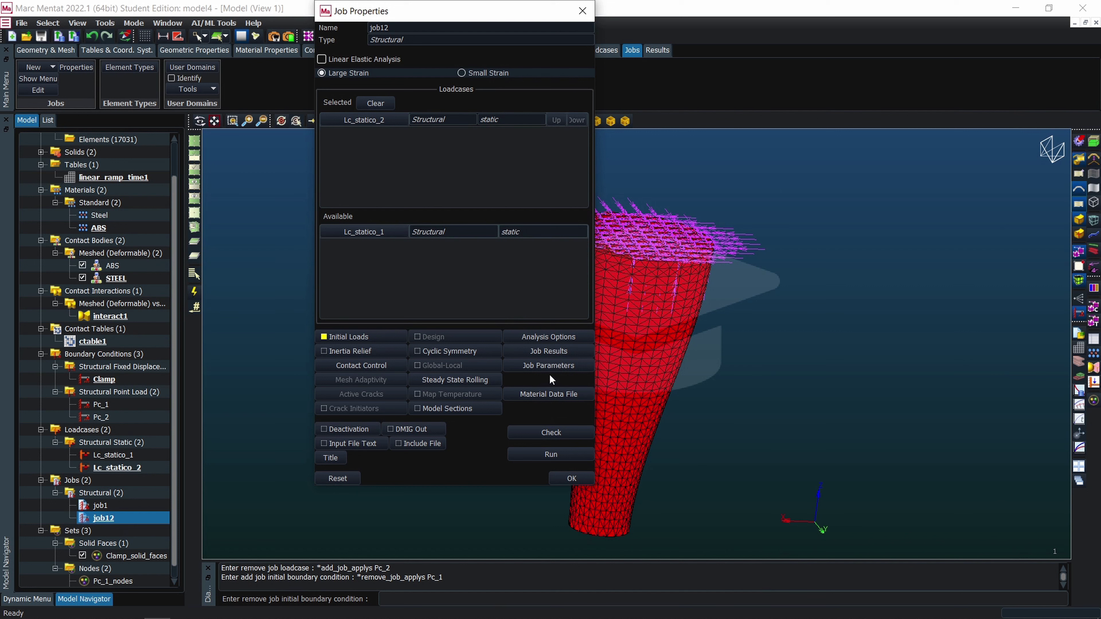
click(362, 365)
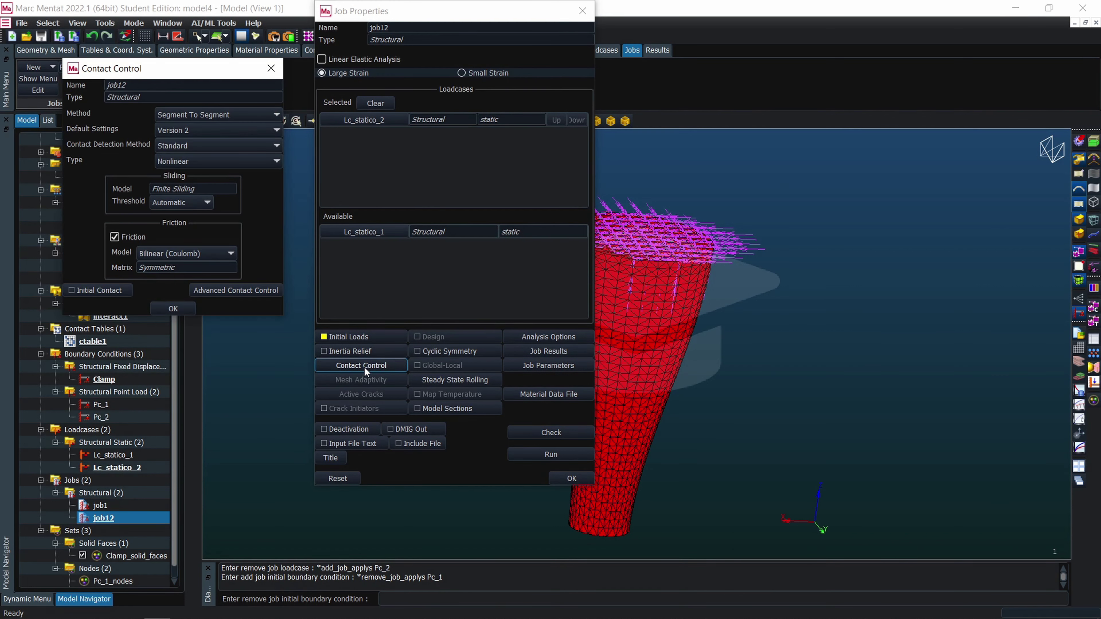
click(264, 76)
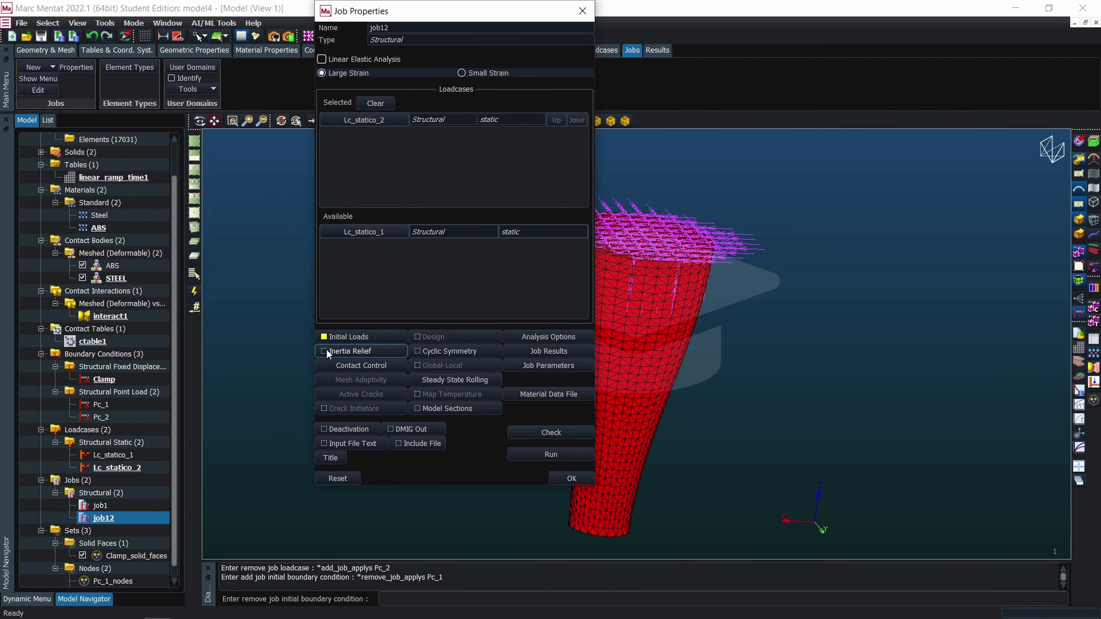
click(349, 337)
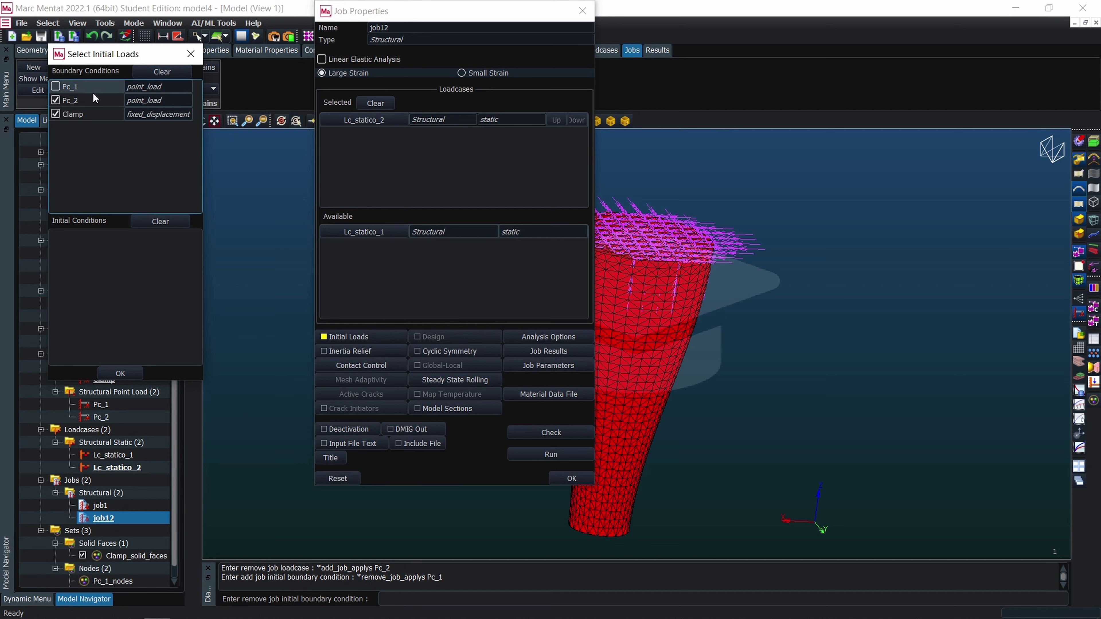
click(191, 53)
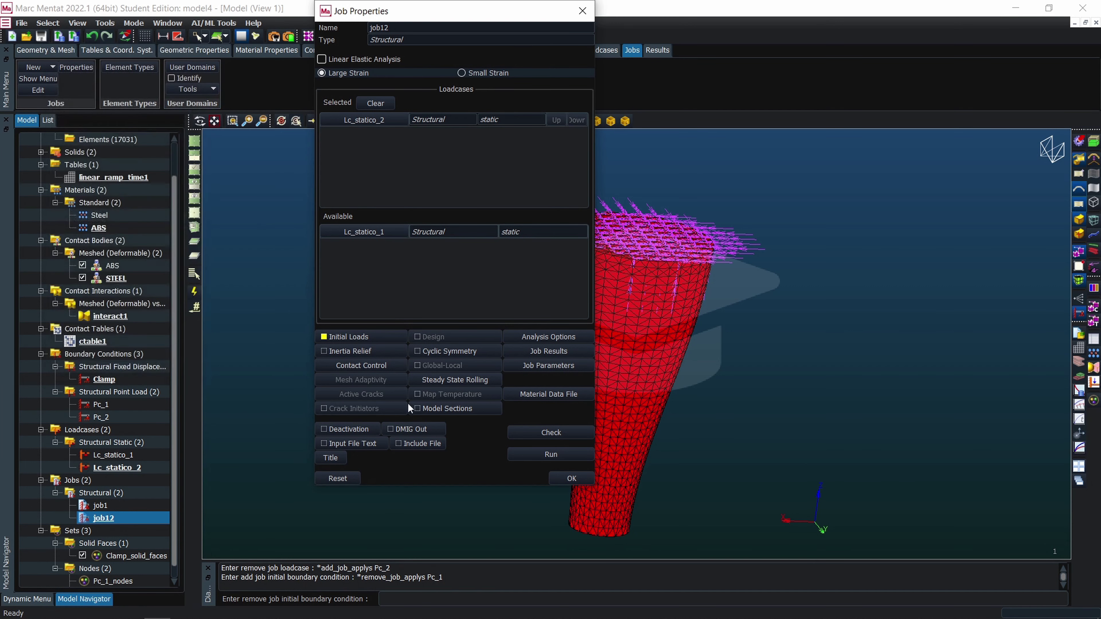
Run the model check on job12 and accept its job properties
click(557, 433)
click(572, 479)
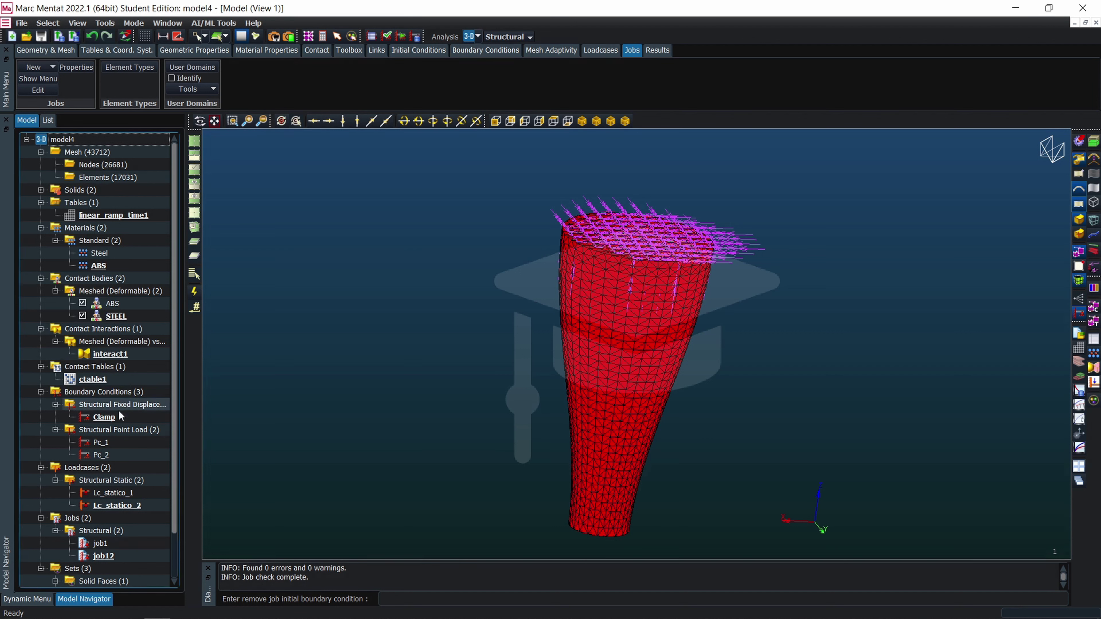
Rename job12 as job2 and accept its job properties
scroll(117, 417, down, 2)
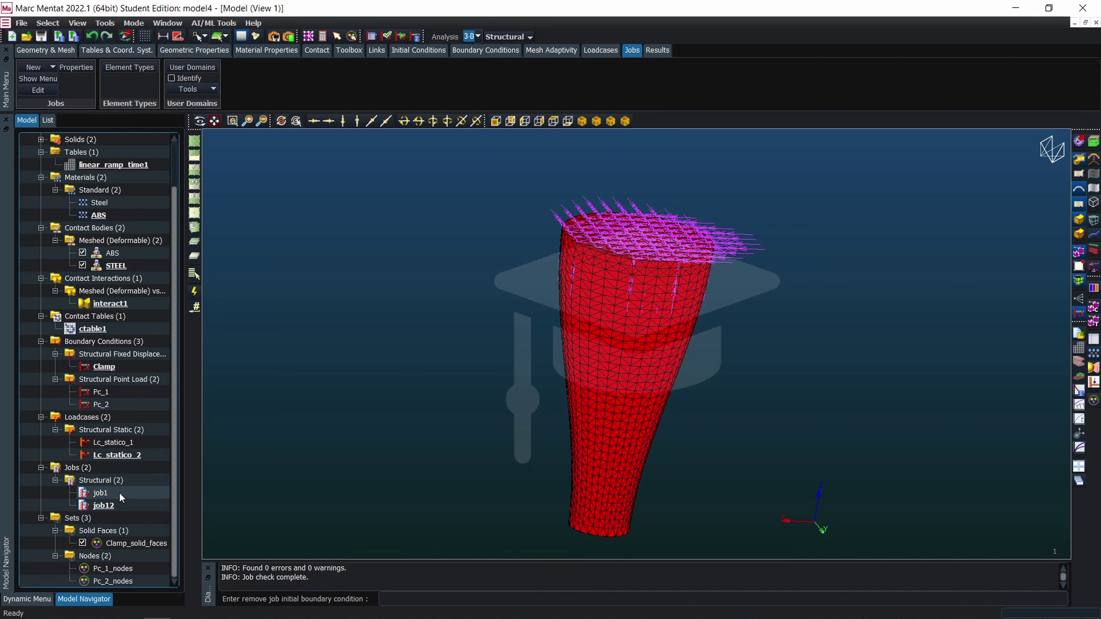
double_click(100, 506)
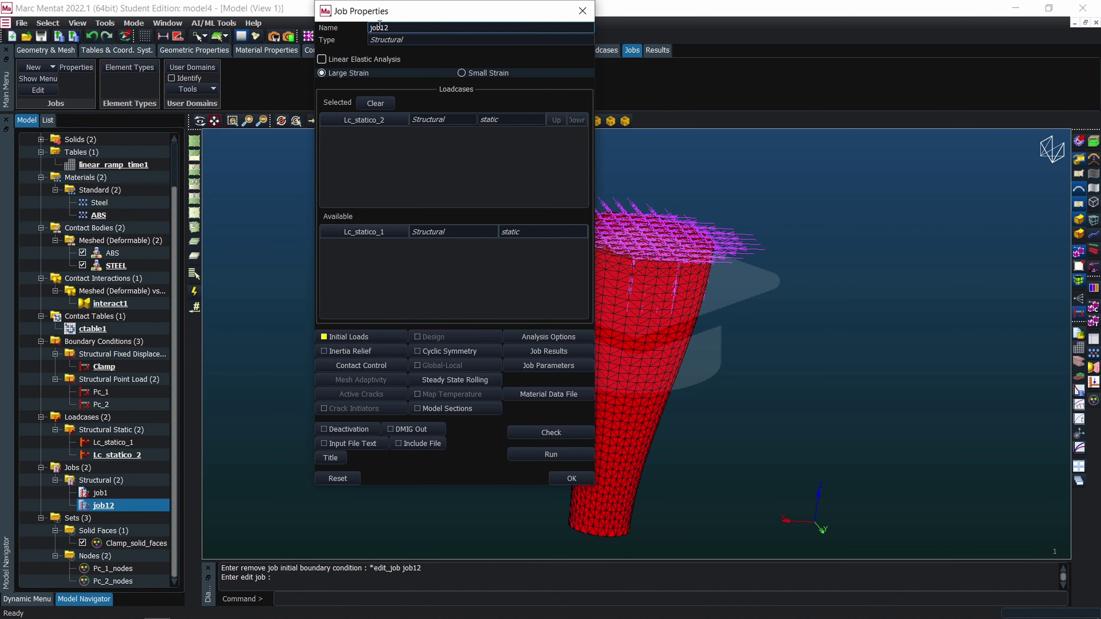
key(BackSpace)
key(BackSpace)
text(2)
key(Return)
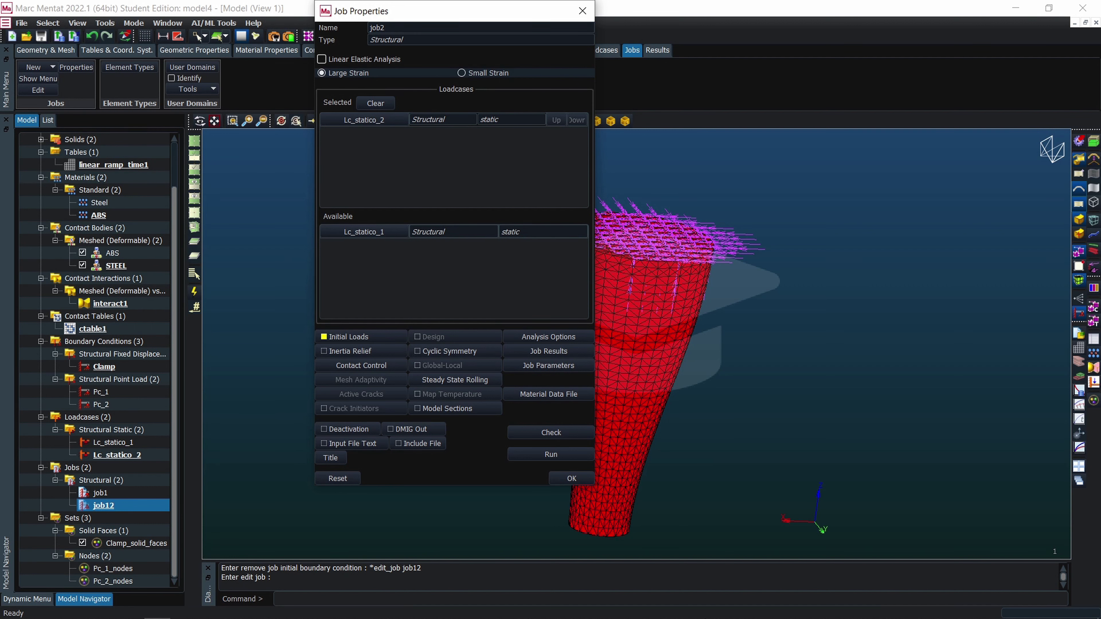
click(571, 478)
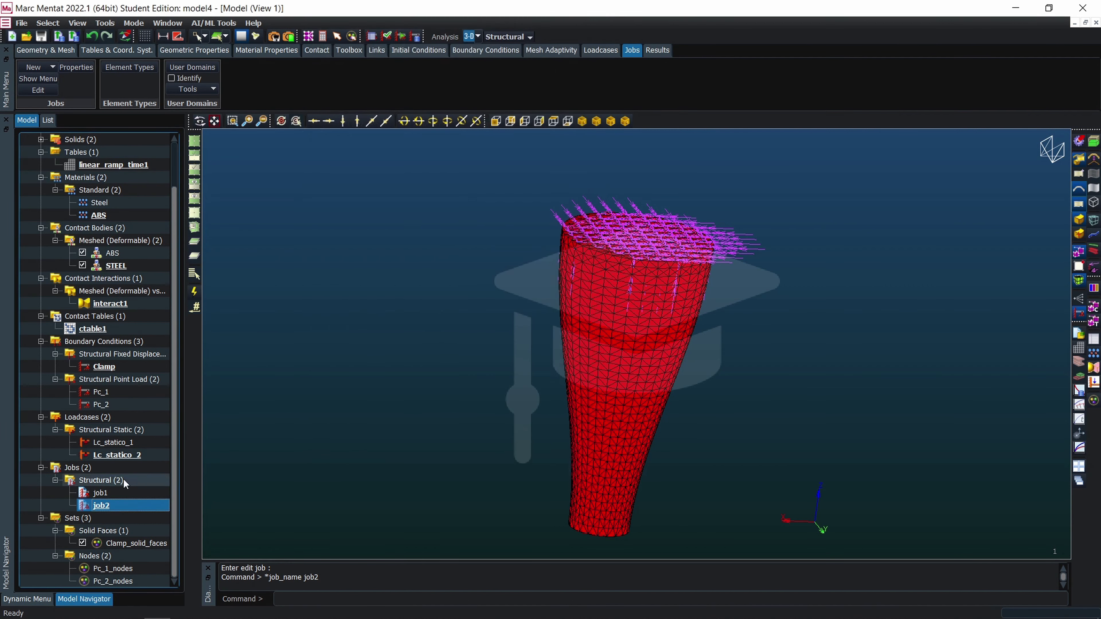
Save the model from job1's run settings, then submit job1 and monitor its run
double_click(101, 493)
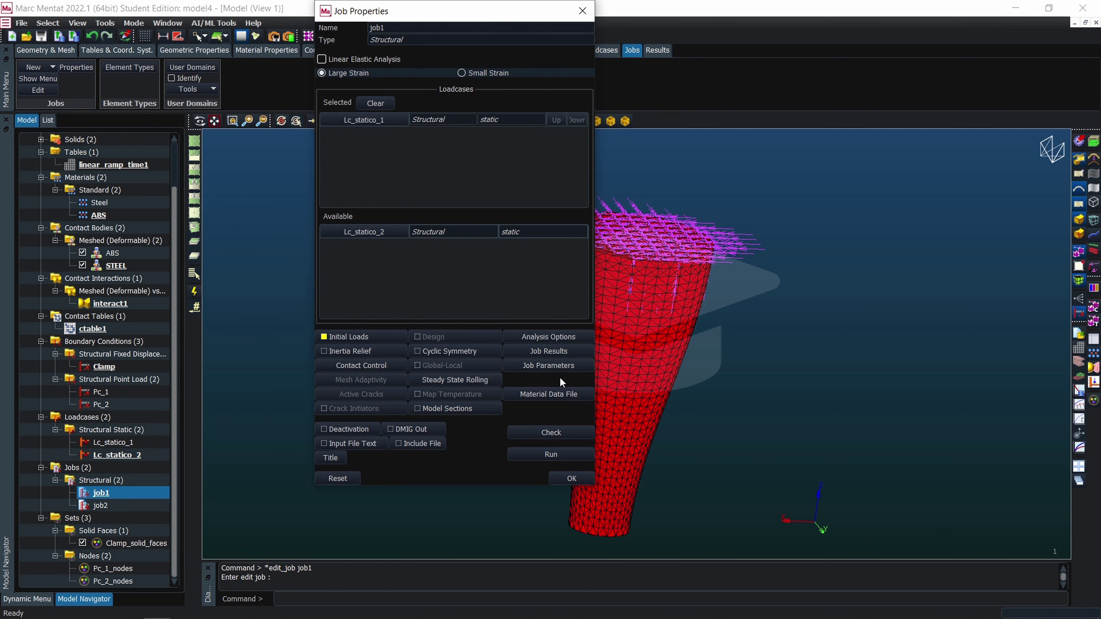
click(548, 456)
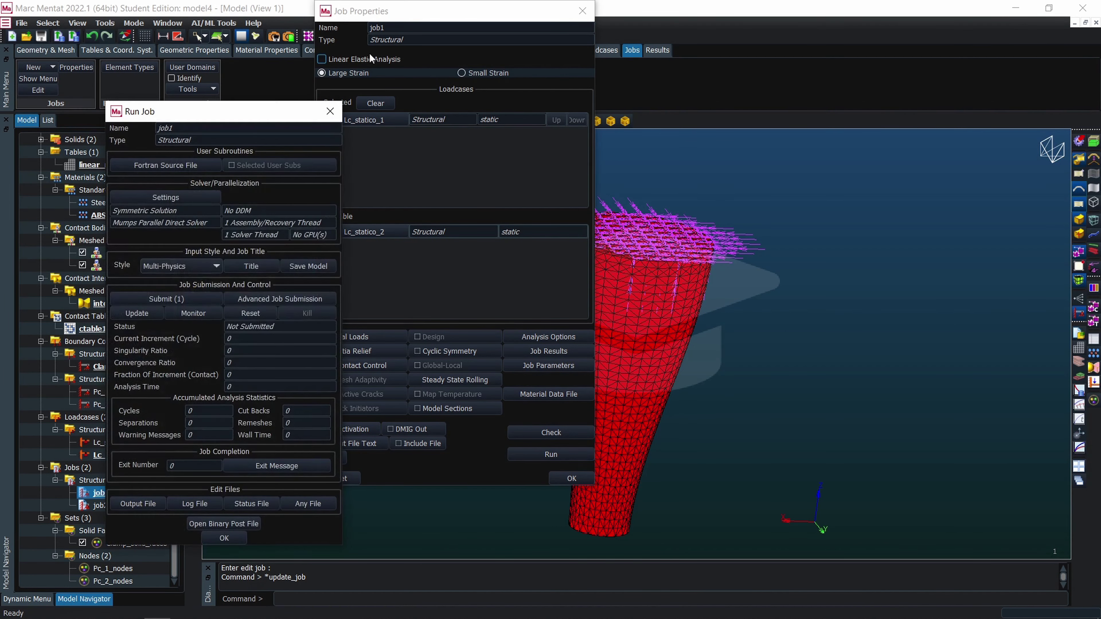
drag(273, 106, 940, 22)
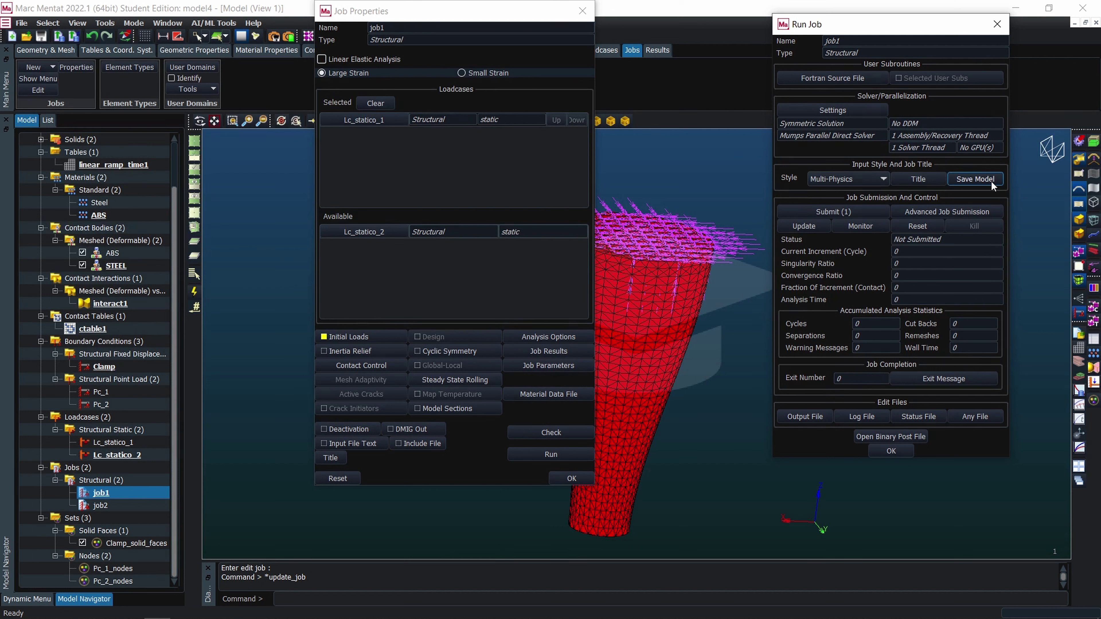
click(975, 179)
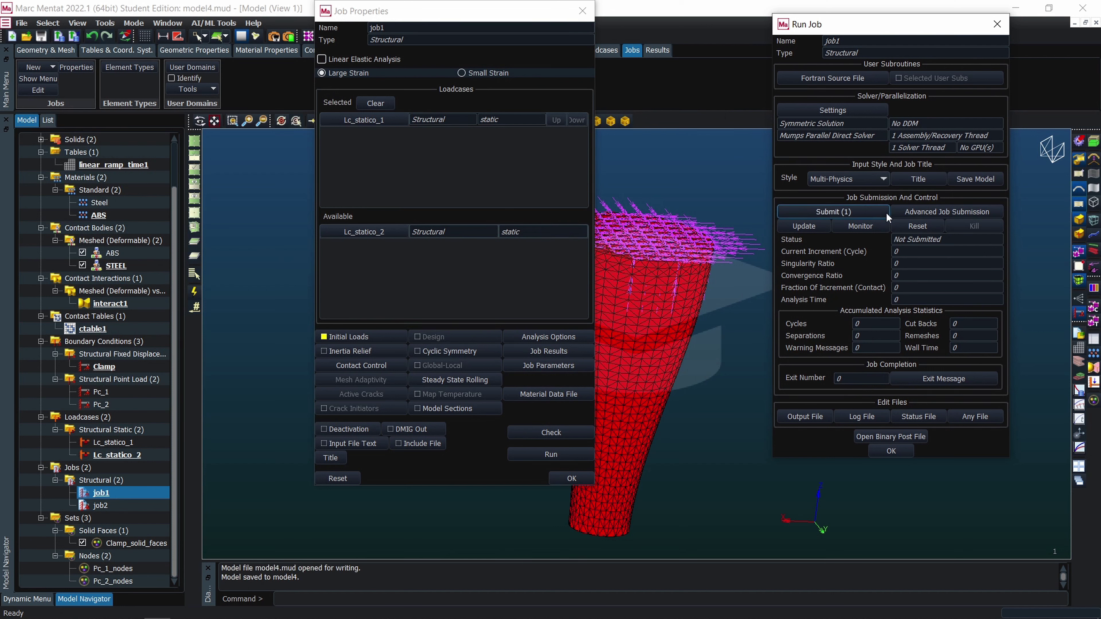
click(868, 214)
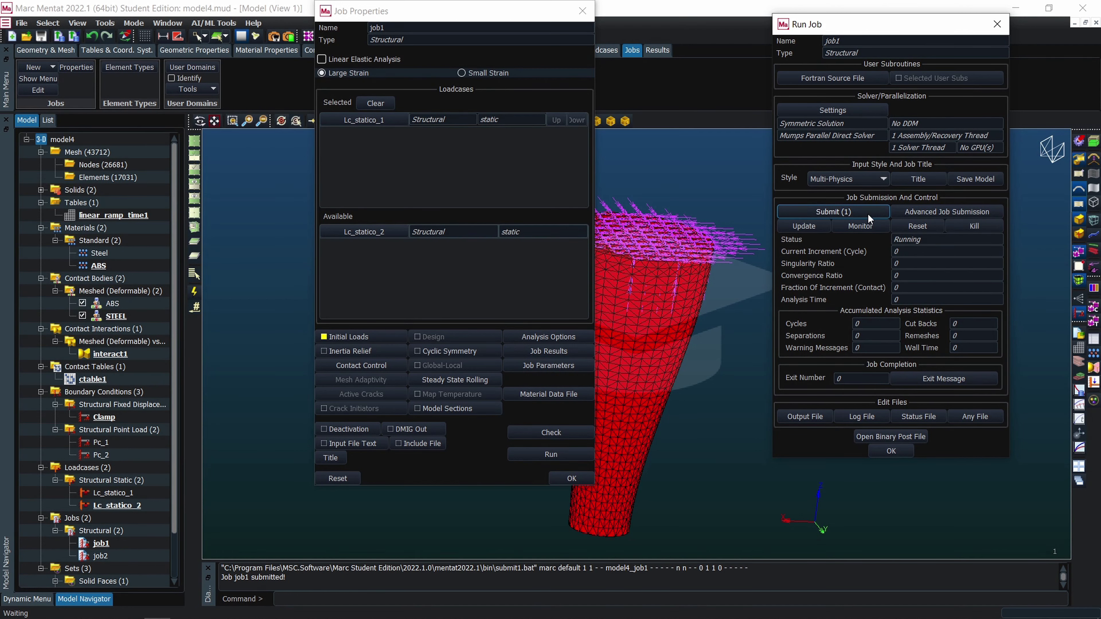
click(865, 228)
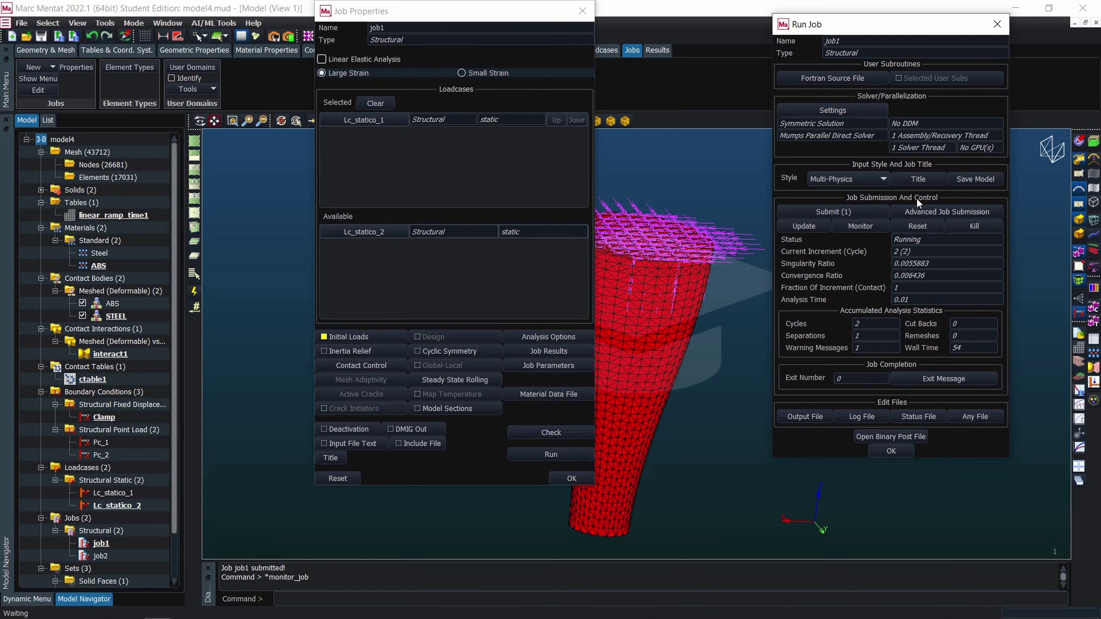
click(508, 9)
drag(509, 9, 639, 71)
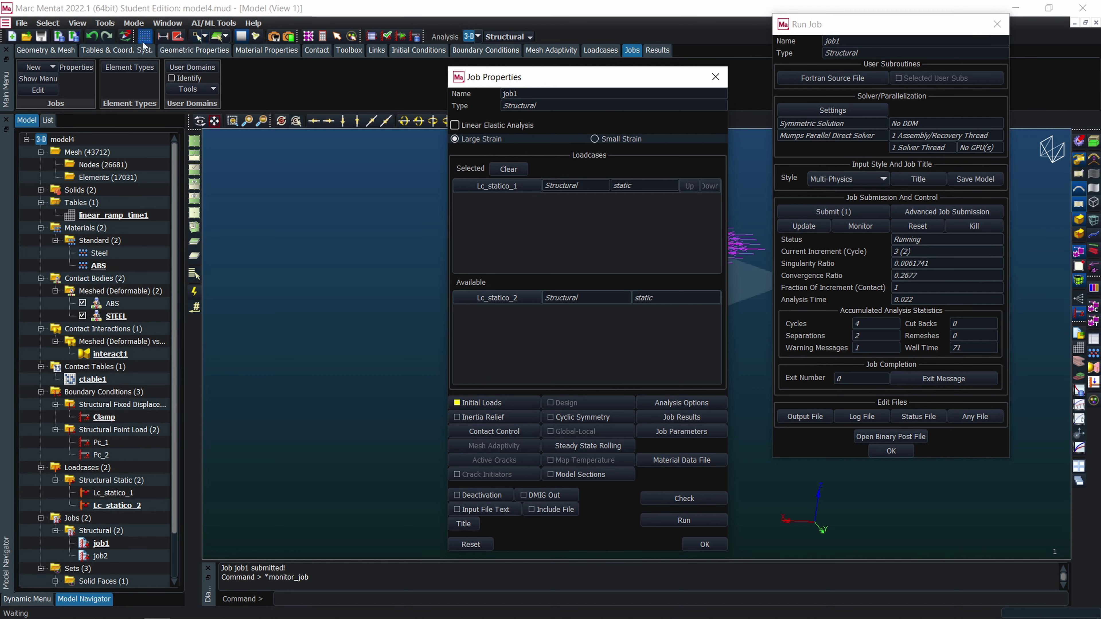
click(63, 41)
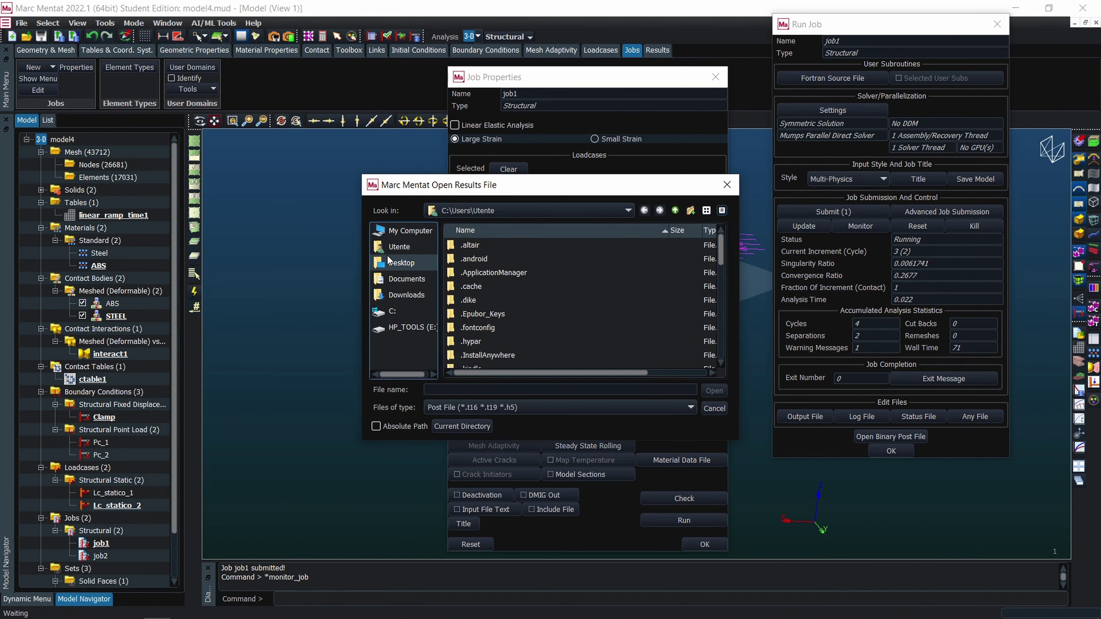
scroll(533, 311, down, 5)
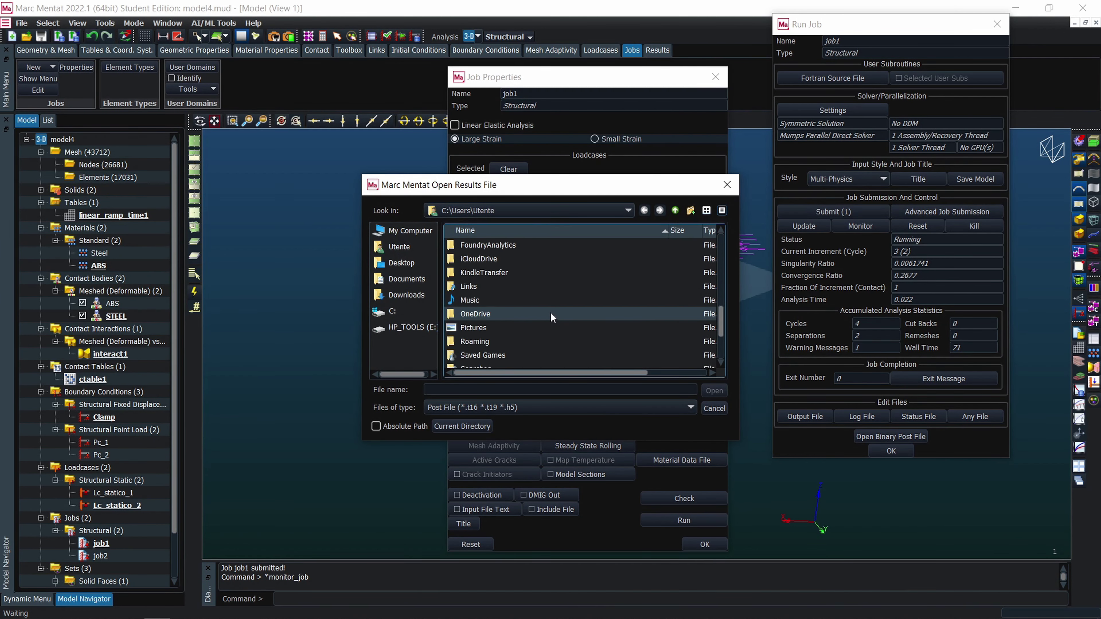
scroll(553, 317, down, 2)
click(727, 186)
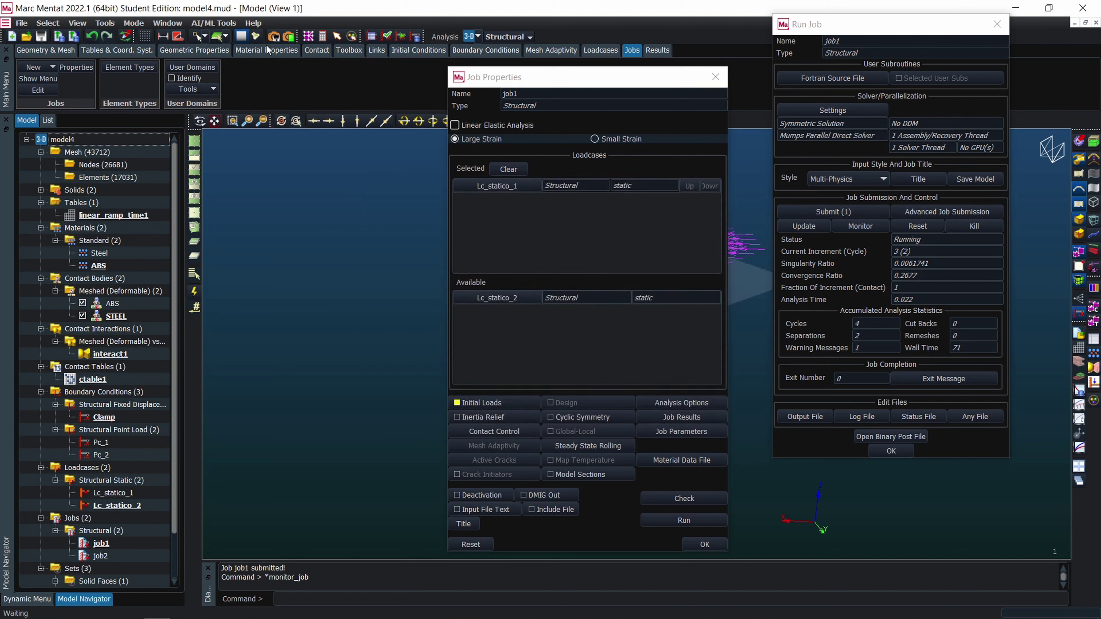
Close job1's properties and open its default results file
click(74, 37)
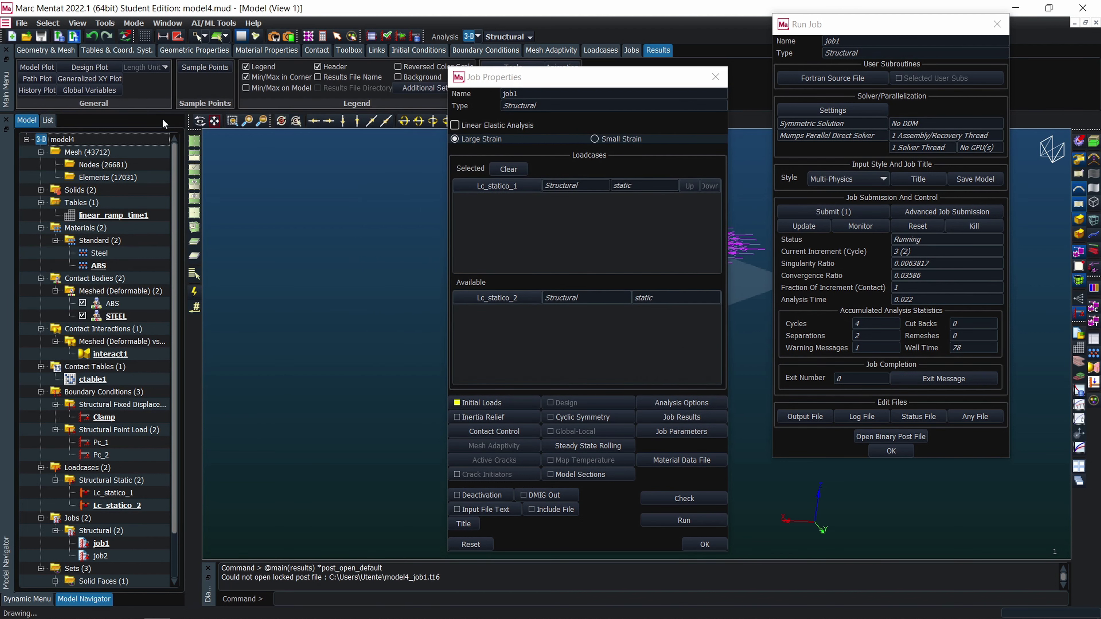
click(715, 77)
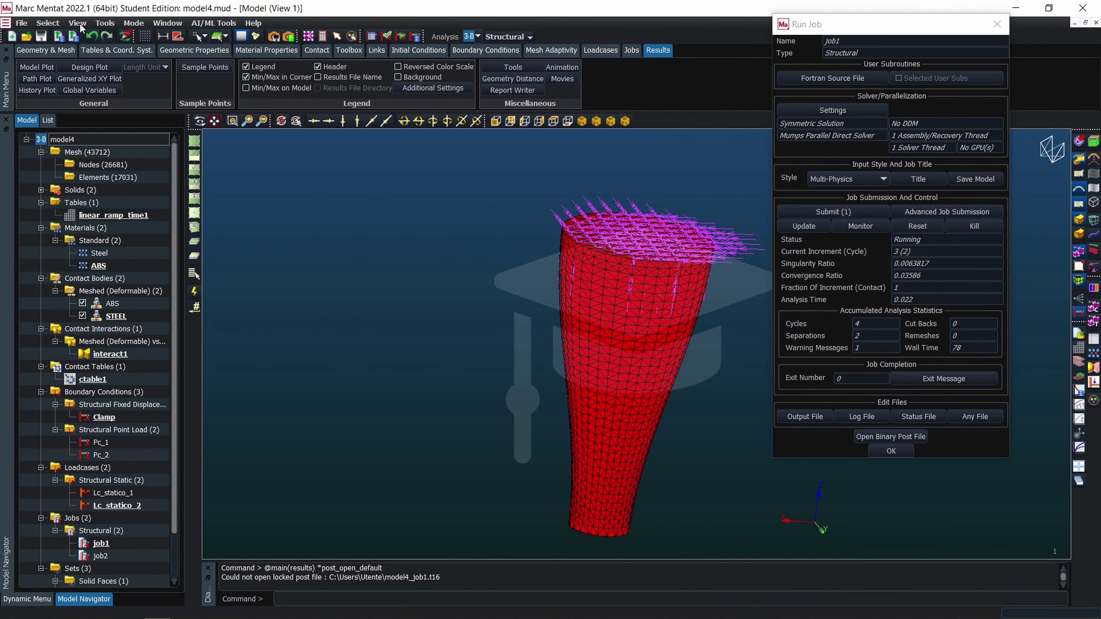
click(74, 37)
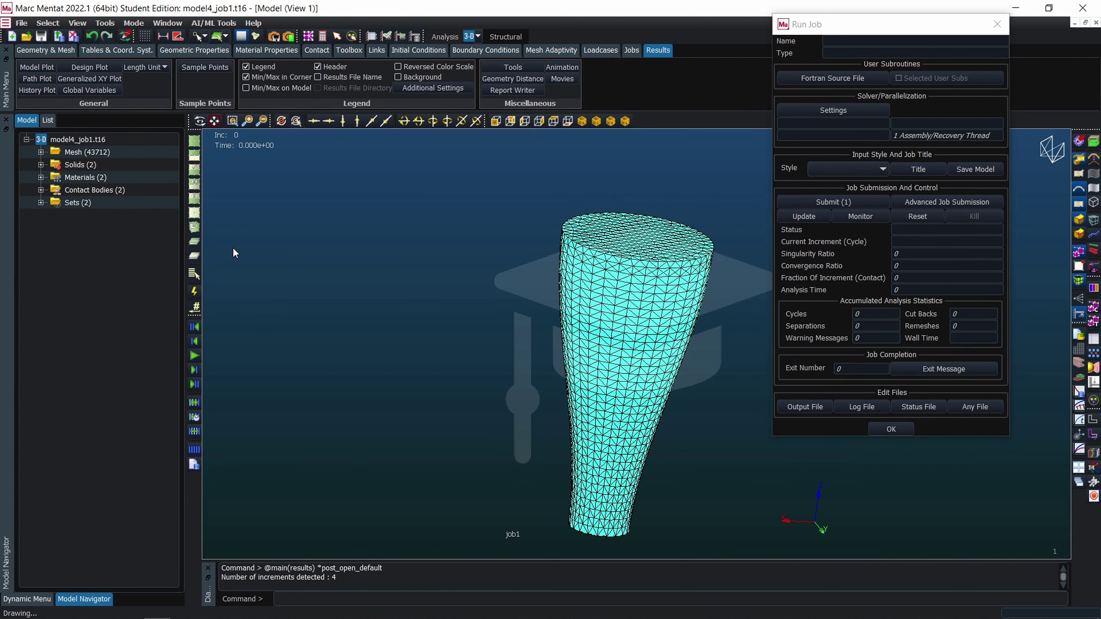
Inspect the ABS contact body on its own from the narrow end by temporarily hiding STEEL
mouse_move(568, 343)
middle_down()
mouse_move(577, 192)
mouse_move(560, 353)
middle_up()
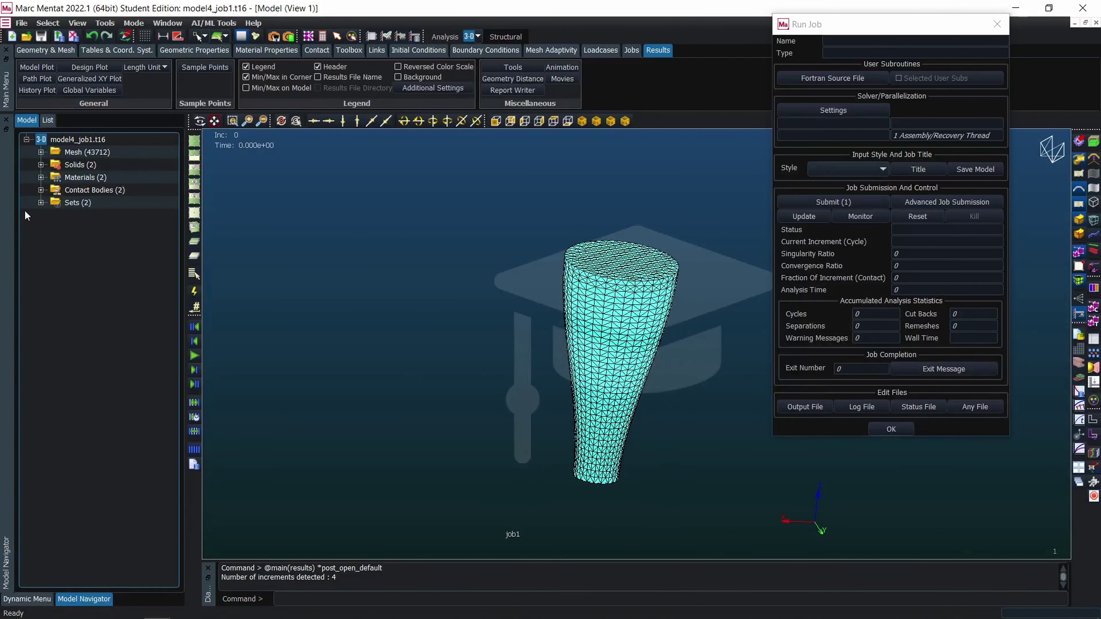
click(41, 190)
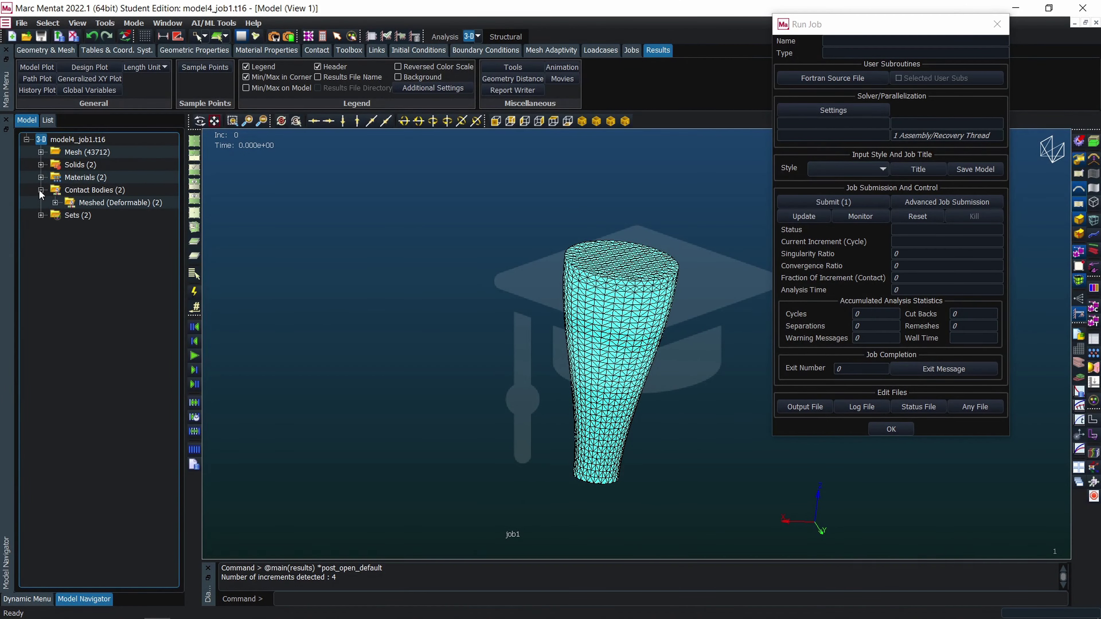
click(55, 202)
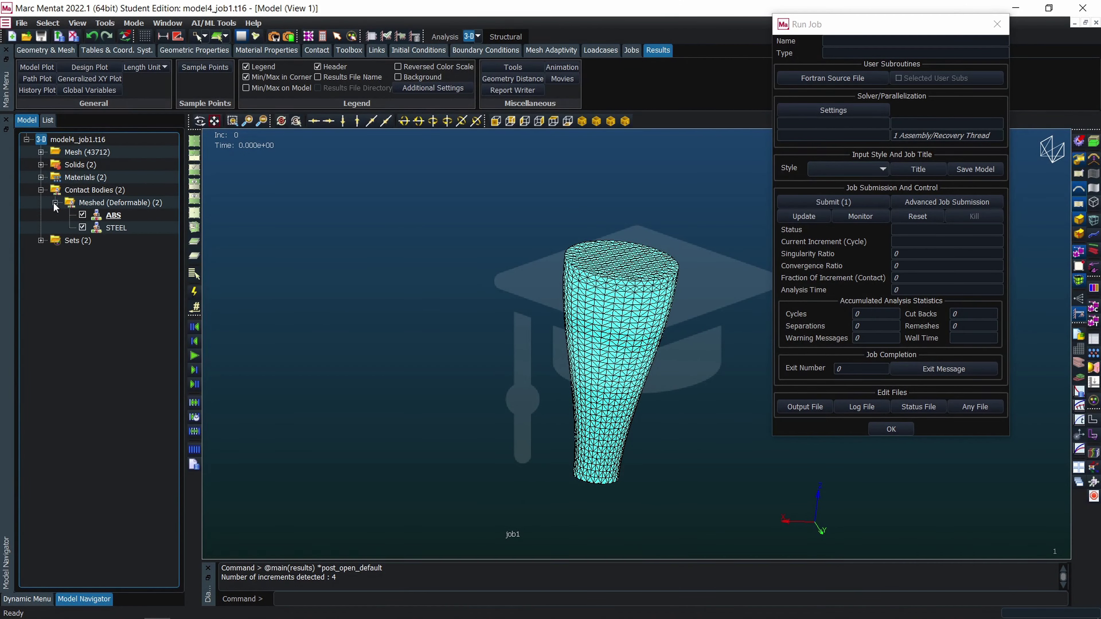
click(82, 227)
middle_drag(676, 312, 653, 189)
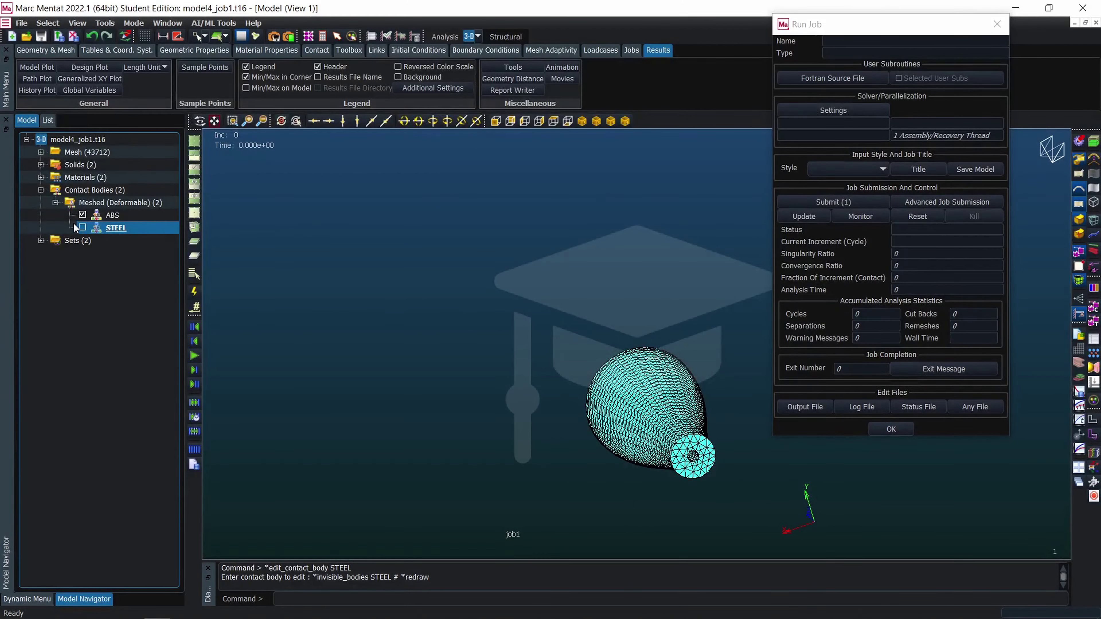
click(82, 227)
Hide the ABS contact body and fit the STEEL rod to the view
click(82, 214)
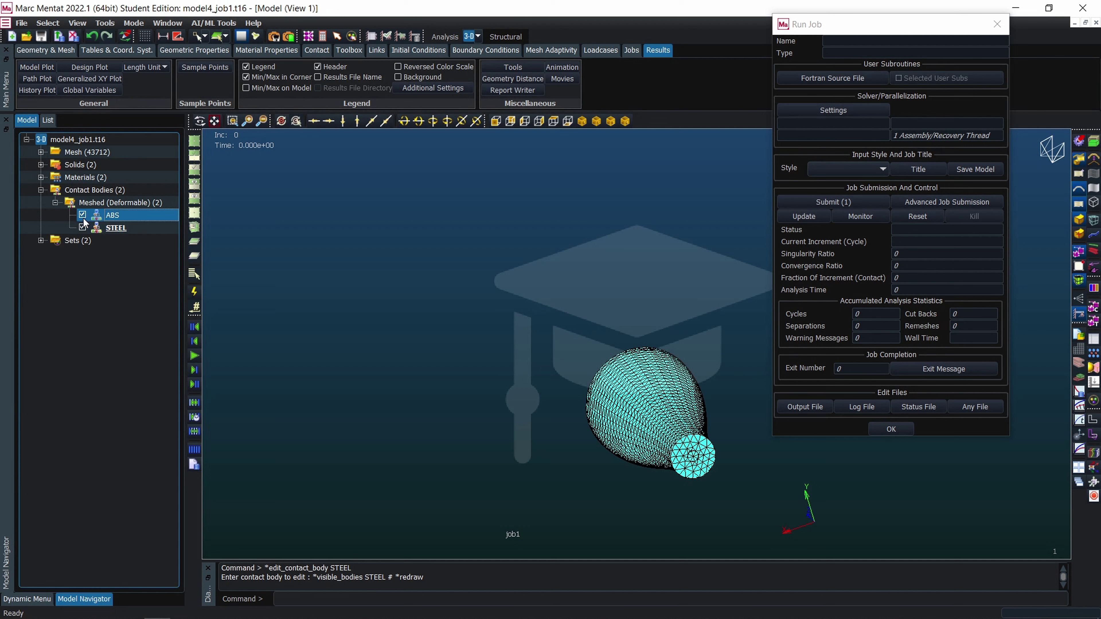
middle_drag(563, 382, 713, 476)
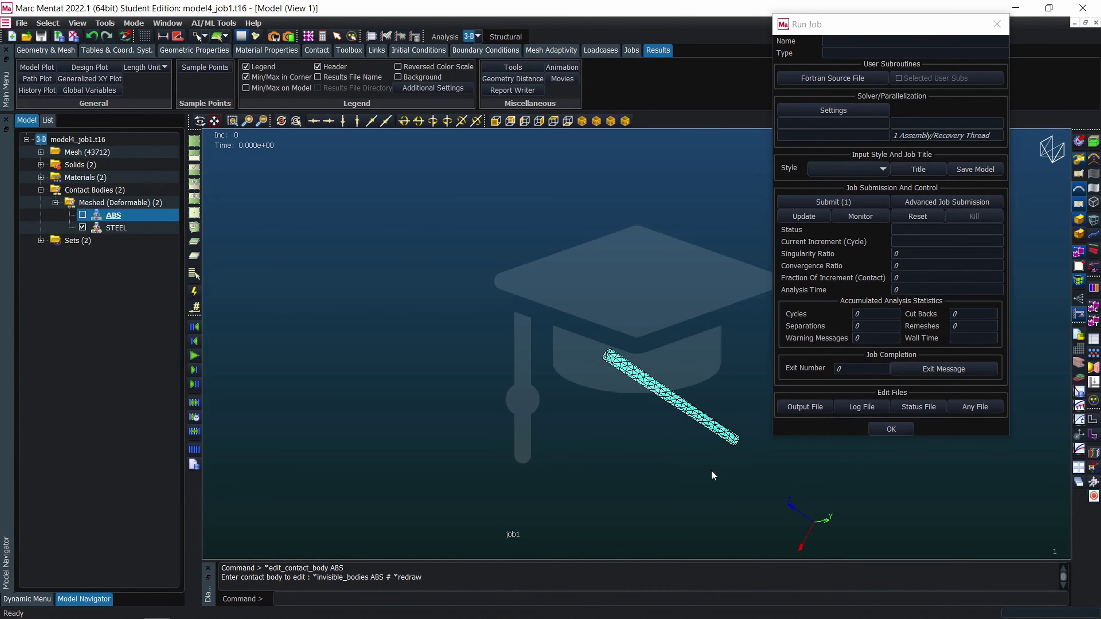
middle_drag(643, 373, 590, 373)
middle_drag(524, 394, 604, 335)
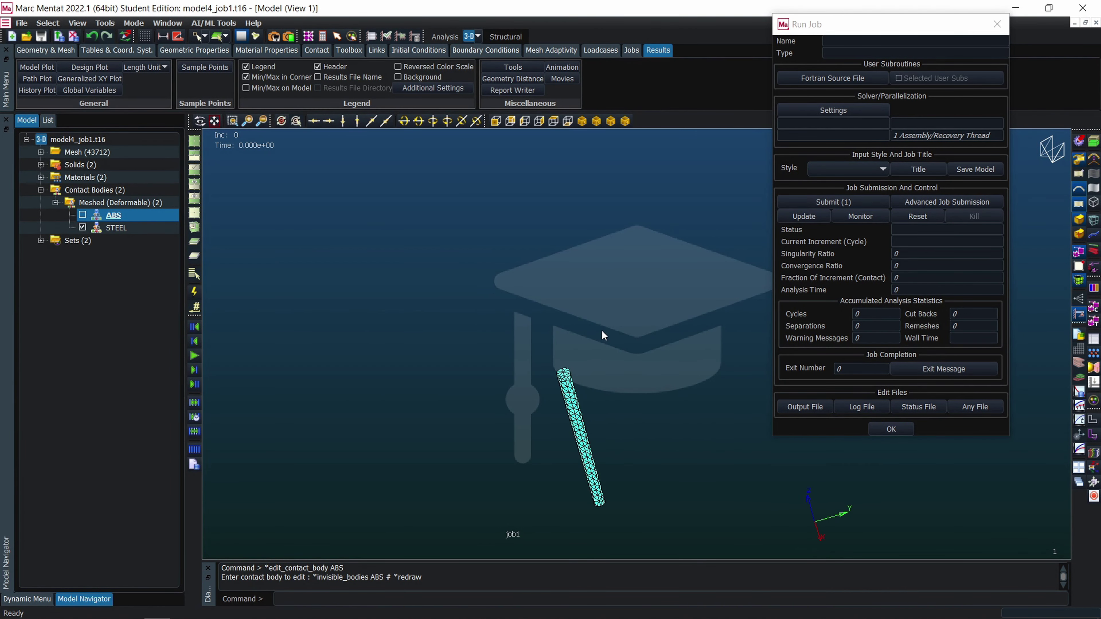
click(232, 121)
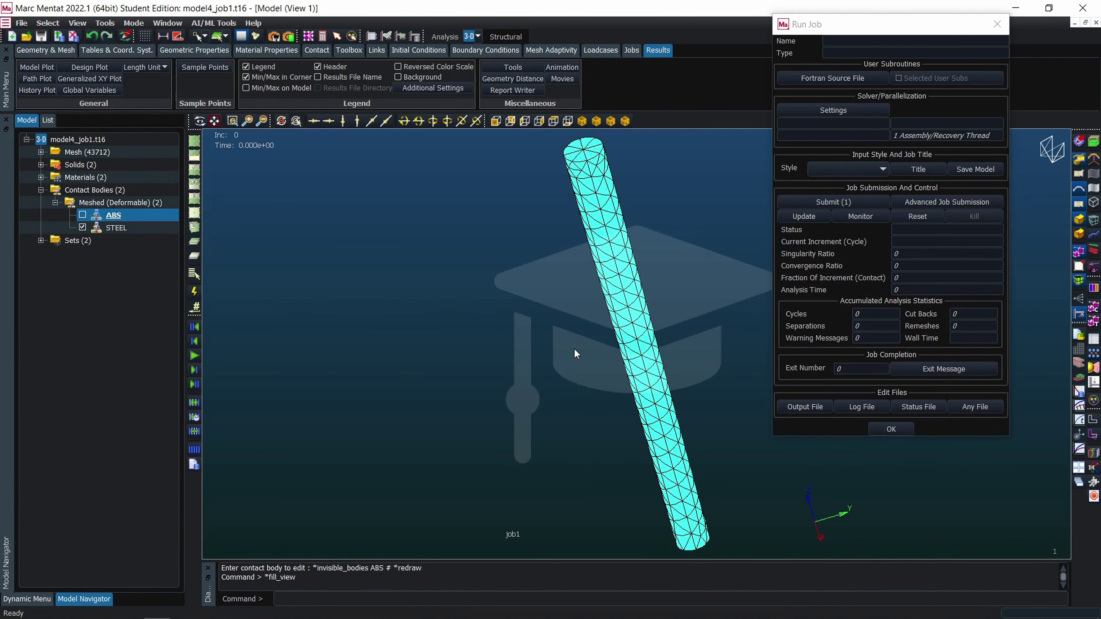
Show the ABS contact body again and set the model plot's scalar style to Contour Bands
middle_drag(577, 354, 579, 324)
click(83, 215)
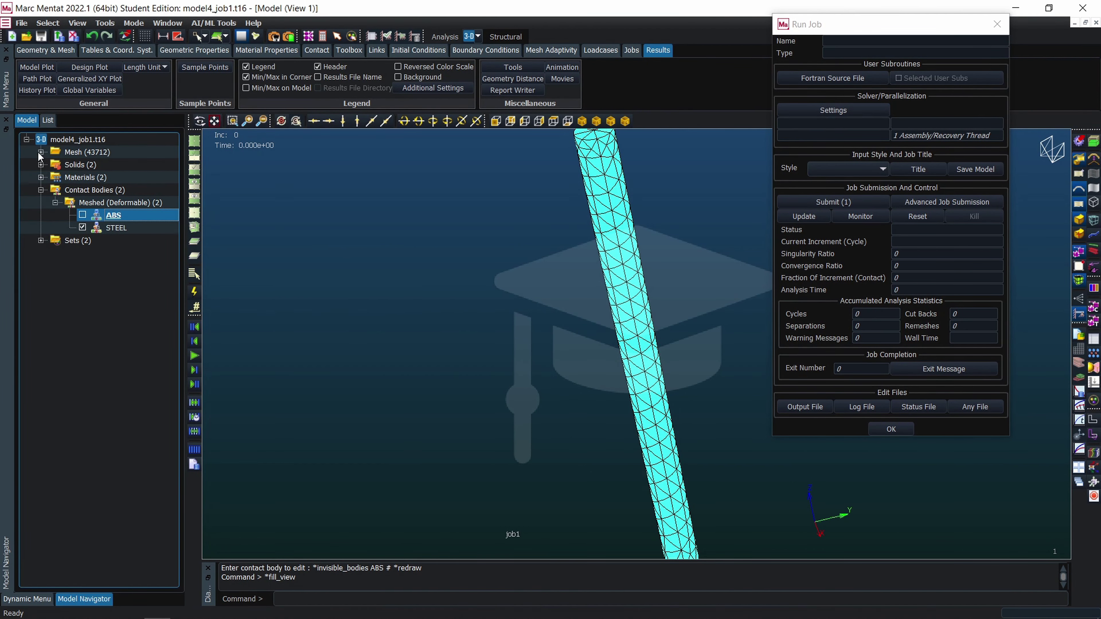
click(35, 69)
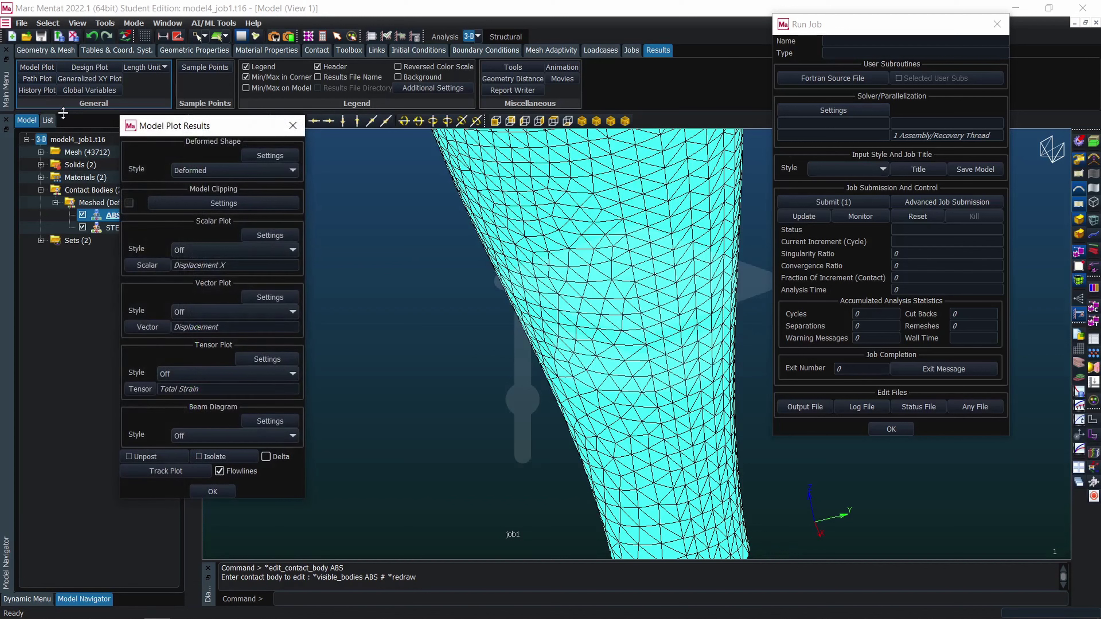
drag(274, 130, 182, 144)
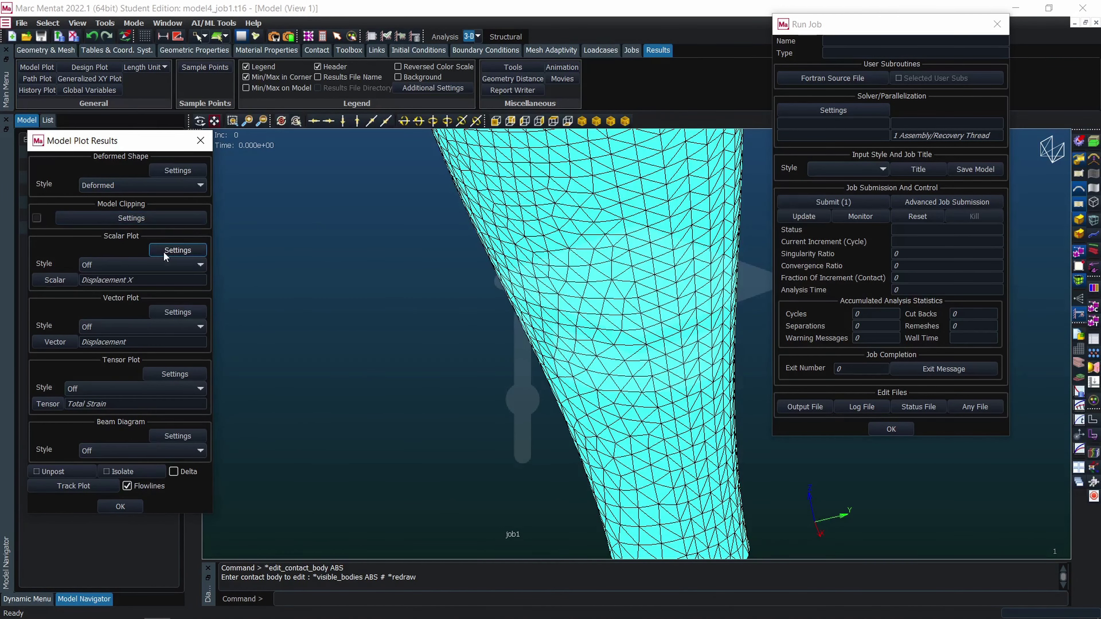
click(180, 265)
click(118, 286)
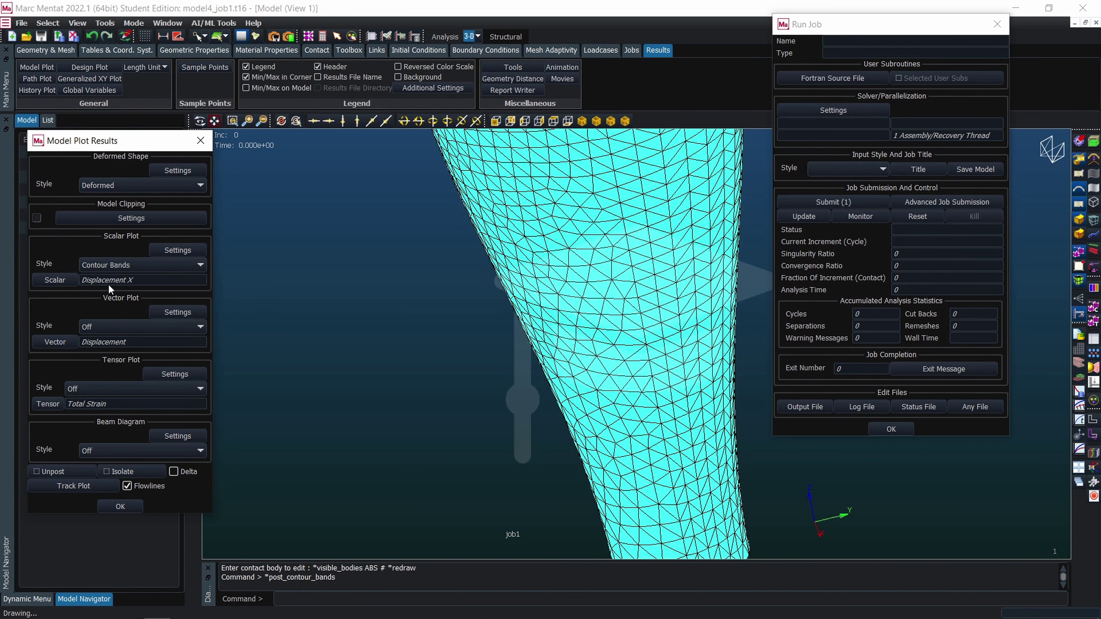
Choose Equivalent Von Mises Stress as the scalar for the contour plot
click(55, 280)
scroll(205, 197, down, 4)
click(140, 192)
click(253, 298)
scroll(339, 307, down, 3)
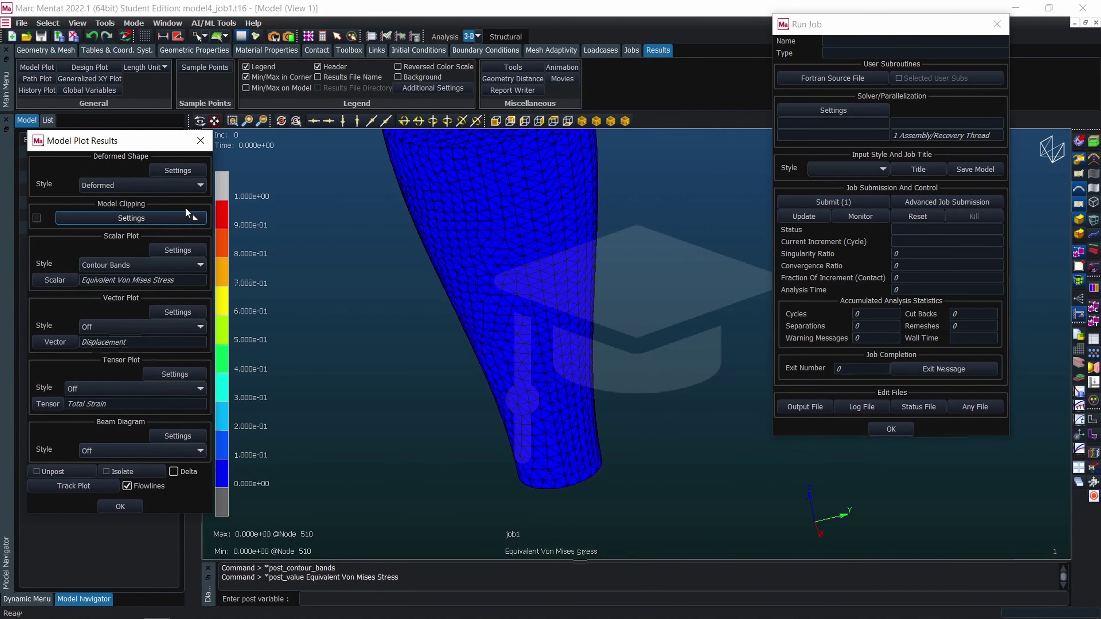
drag(173, 143, 110, 167)
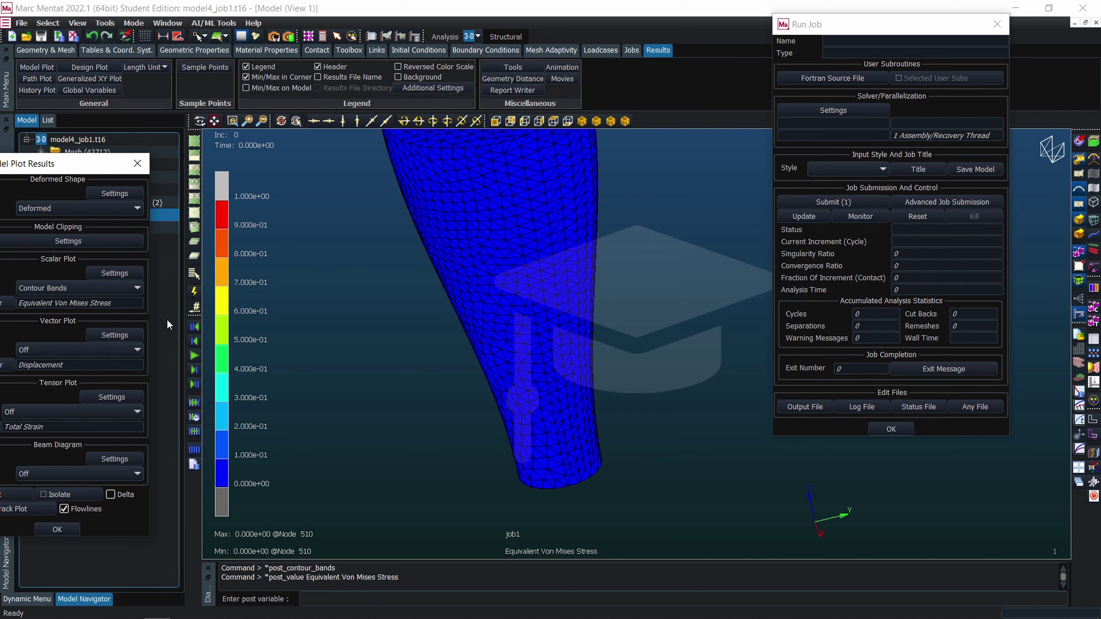
Play the result increments and inspect the stress contours from the standard right, left, back, top and bottom orientations
middle_drag(482, 403, 637, 202)
click(194, 356)
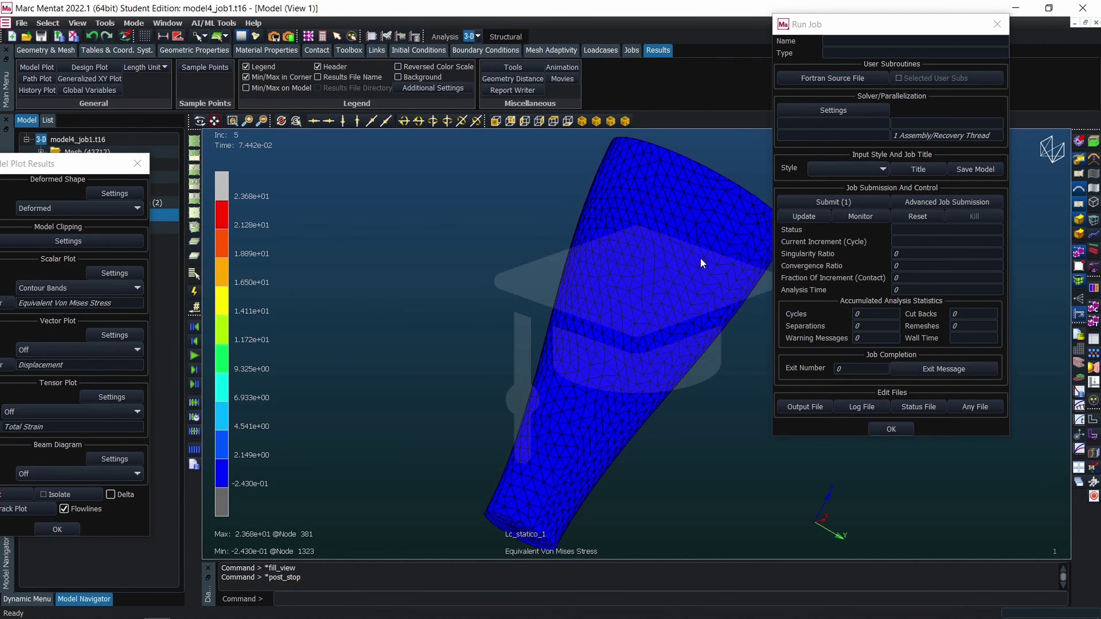
click(539, 122)
click(525, 122)
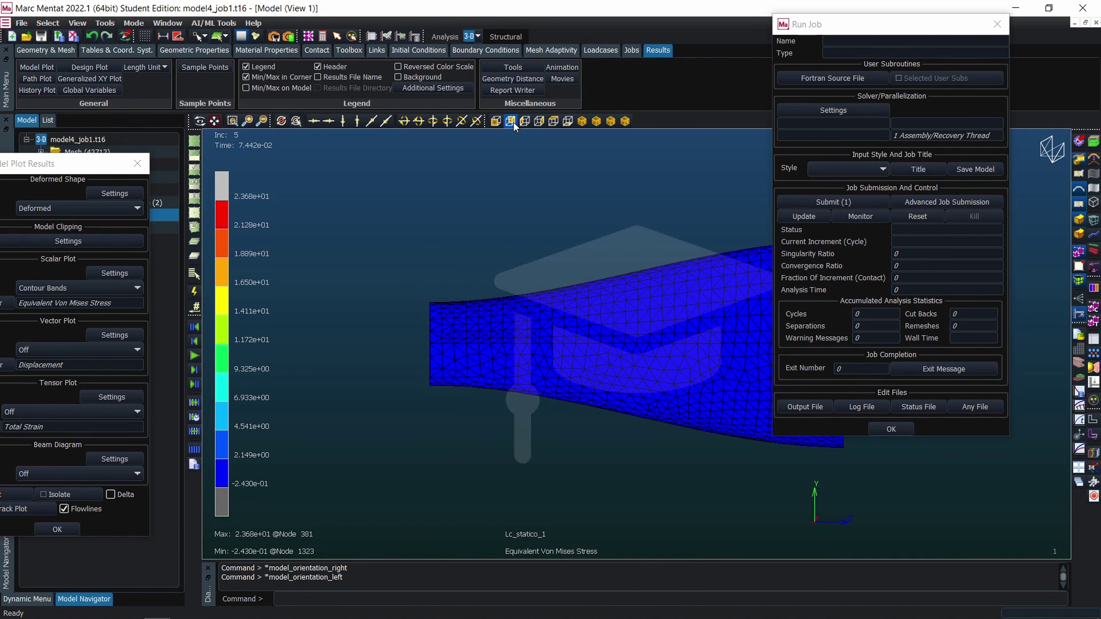
click(510, 122)
click(553, 122)
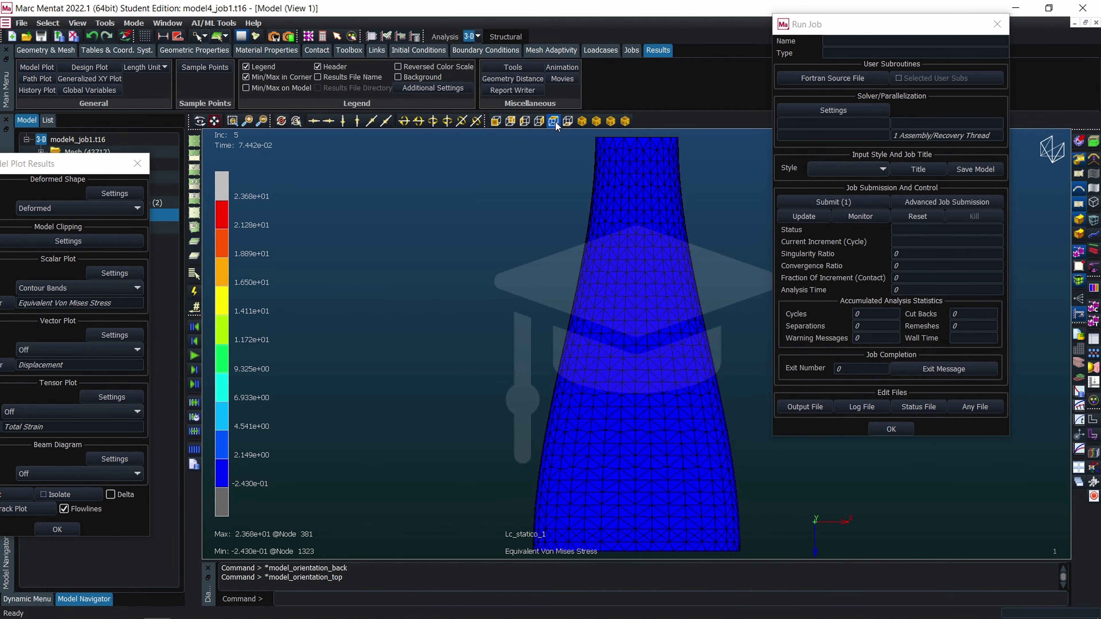
click(571, 122)
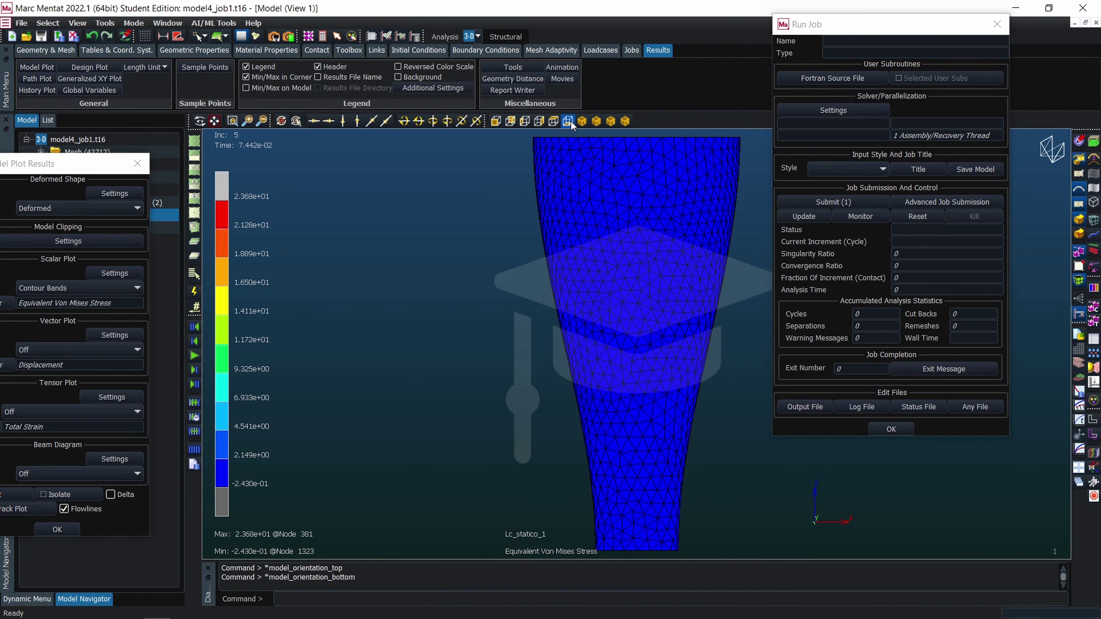
Resume playback of the Von Mises stress results and stop it at increment 7
click(194, 358)
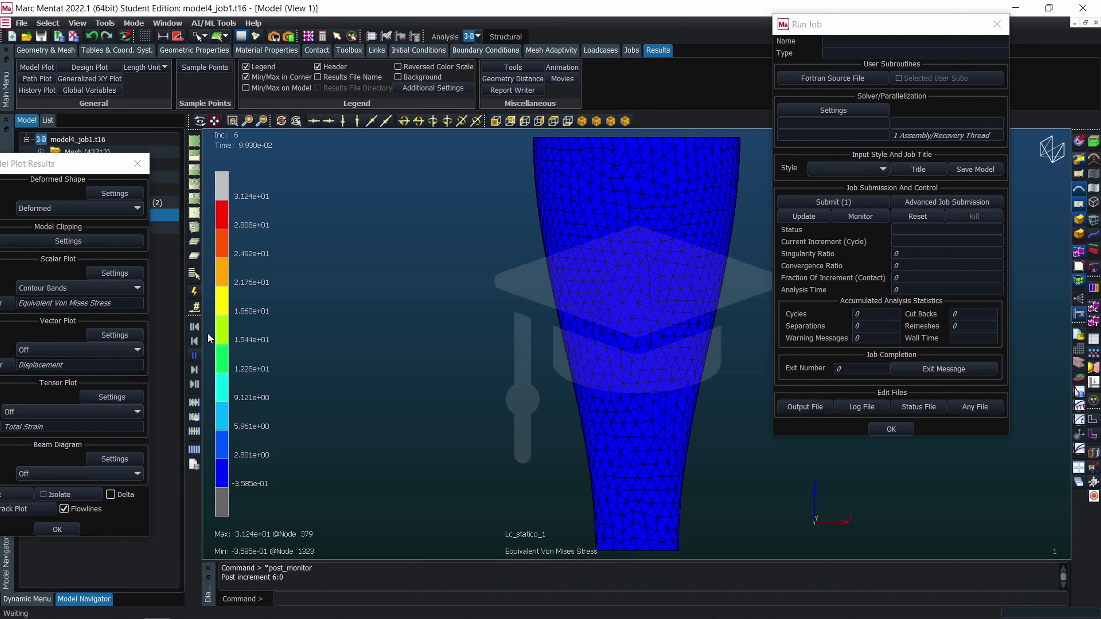
drag(96, 166, 142, 142)
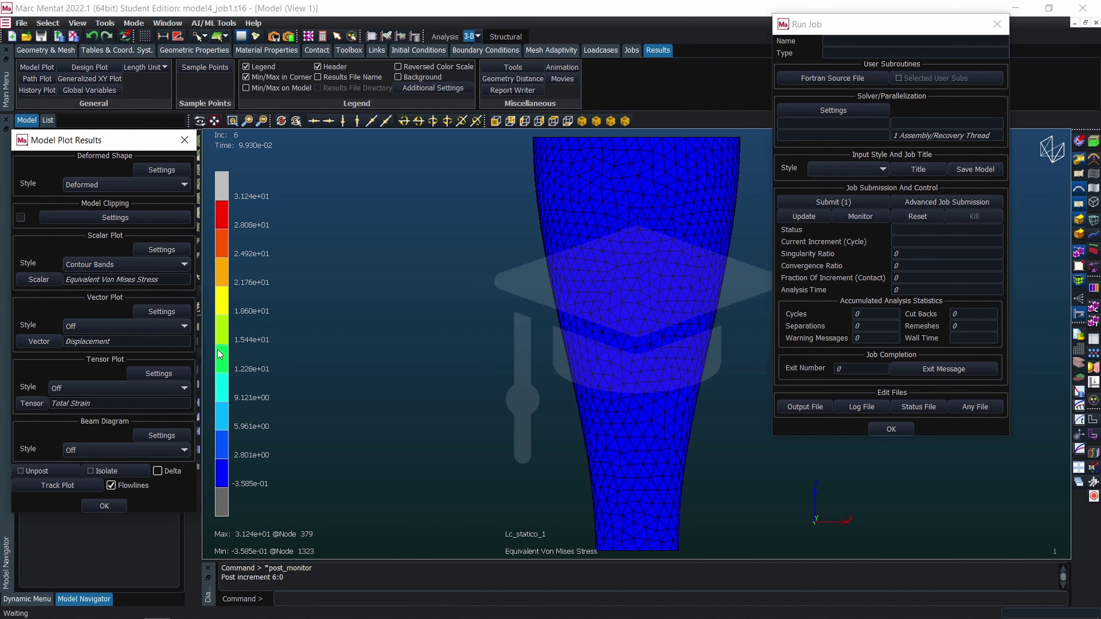
drag(79, 164, 30, 191)
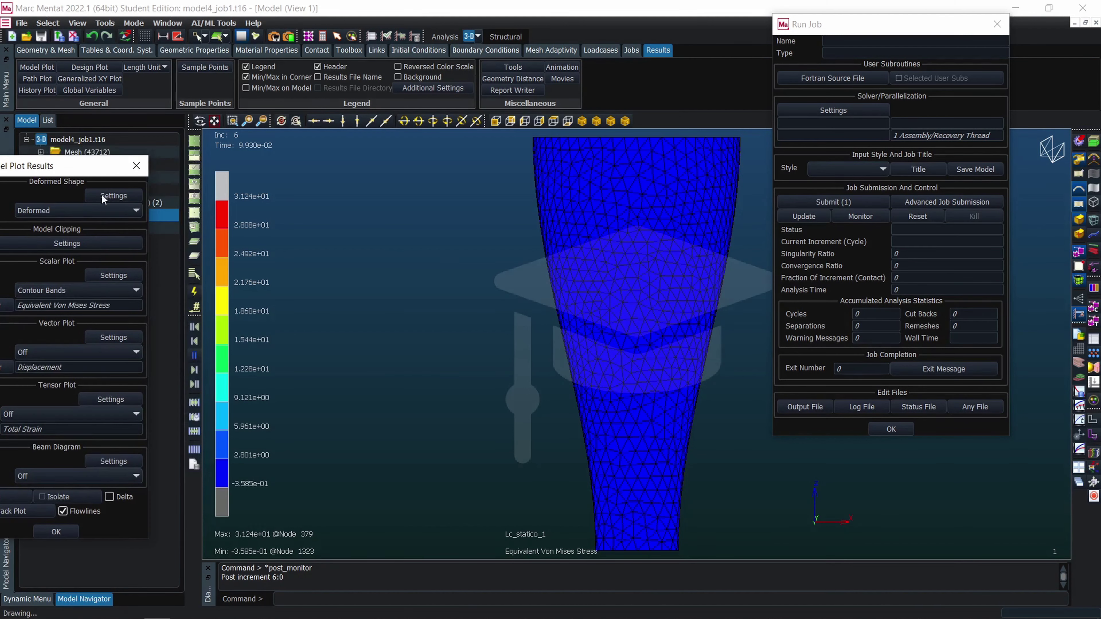
click(194, 355)
Switch the contour plot's scalar to 1st Failure Index
drag(85, 167, 133, 114)
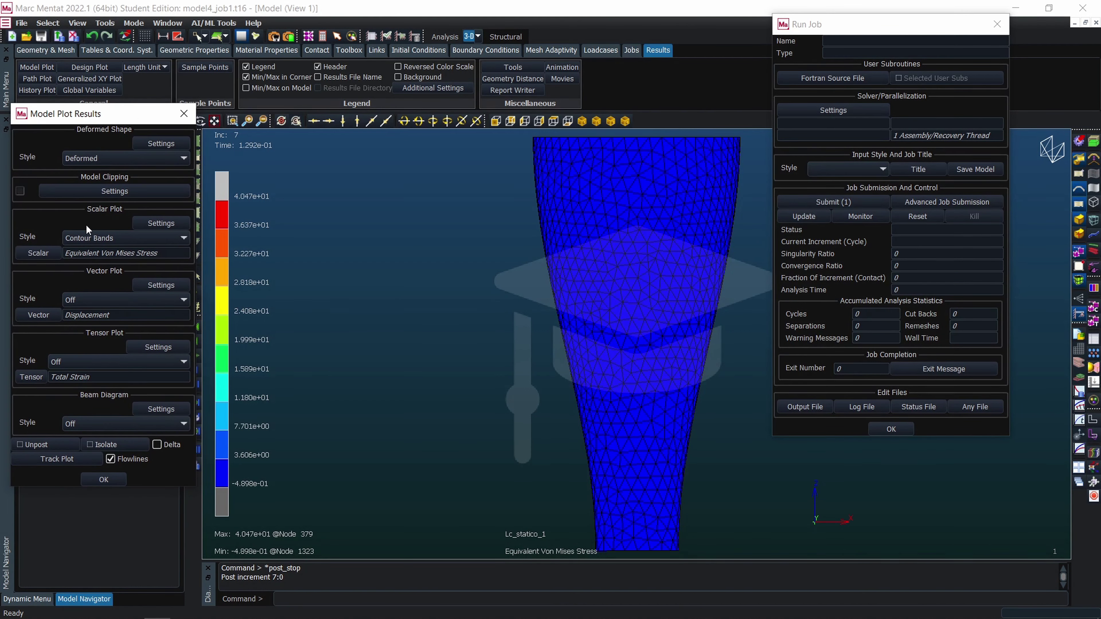
click(43, 256)
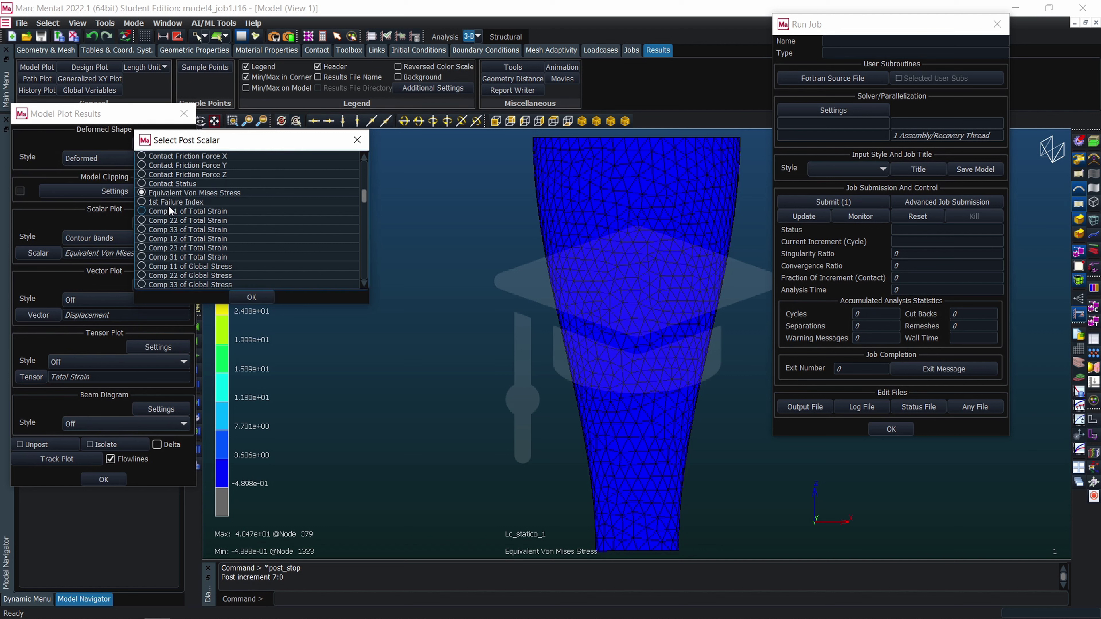
click(146, 202)
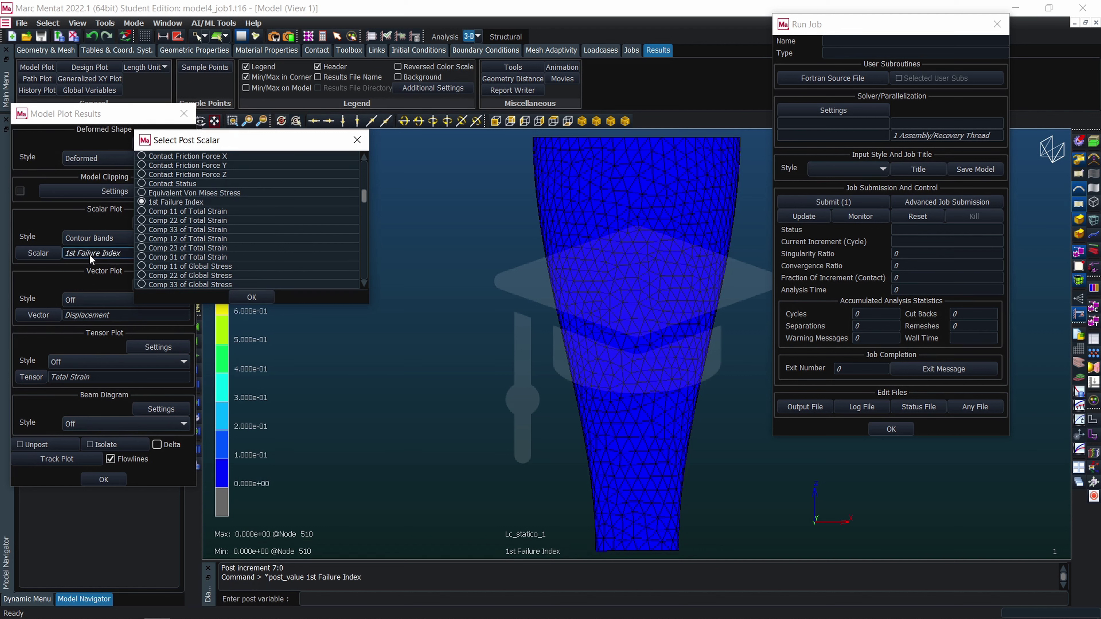
click(238, 297)
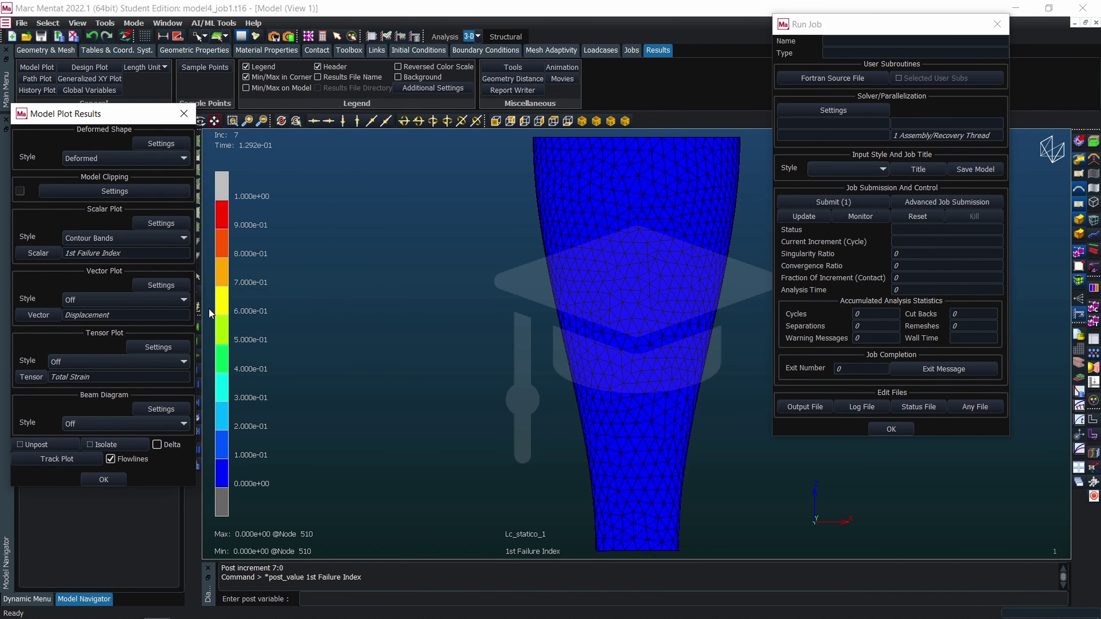
drag(168, 117, 131, 138)
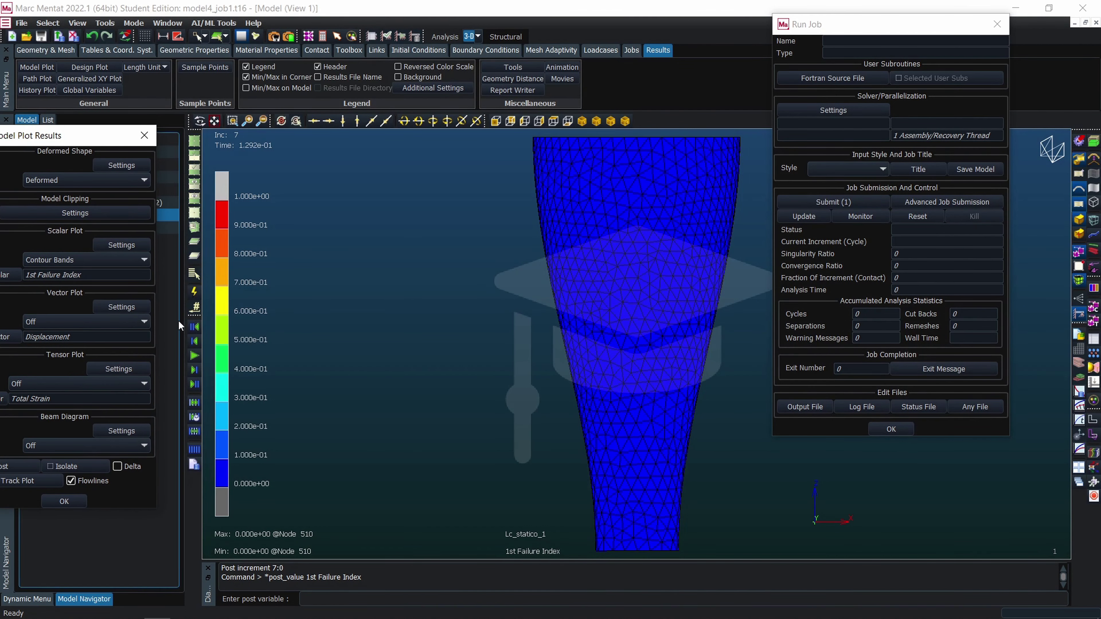
Hide the ABS contact body and advance the STEEL rod's failure index plot to the last available increment
click(195, 372)
click(195, 385)
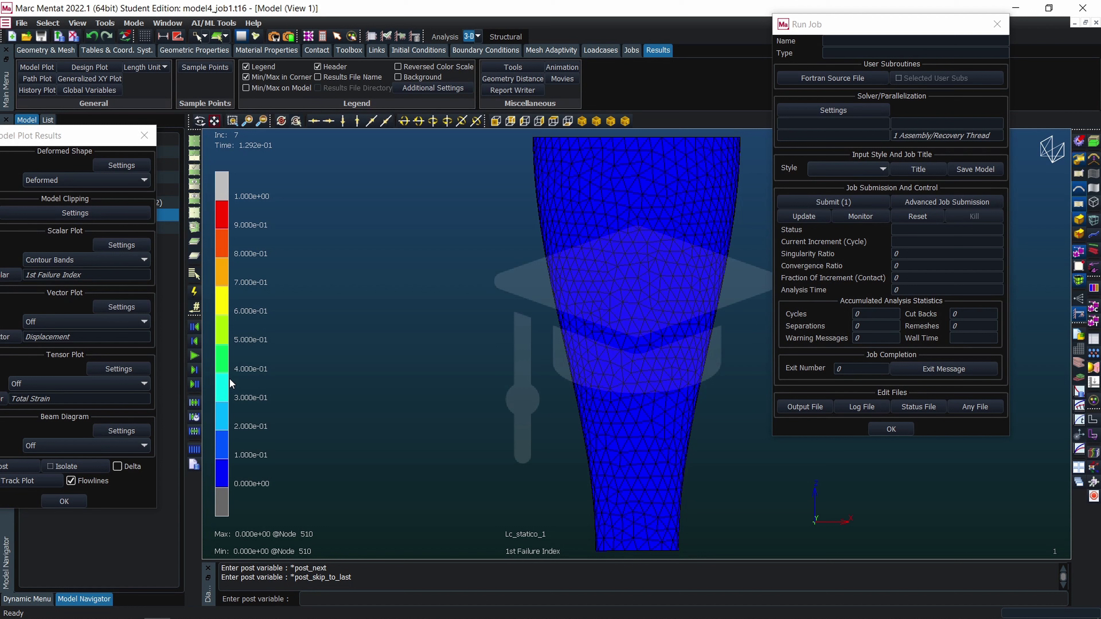
drag(101, 142, 139, 256)
click(82, 215)
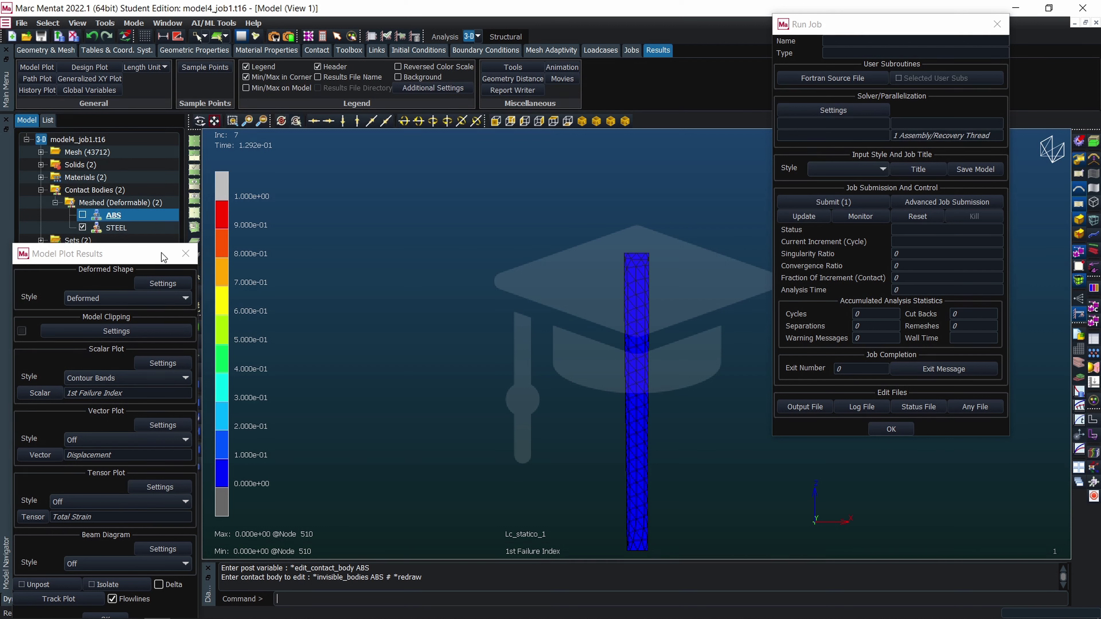
drag(161, 253, 116, 242)
click(195, 384)
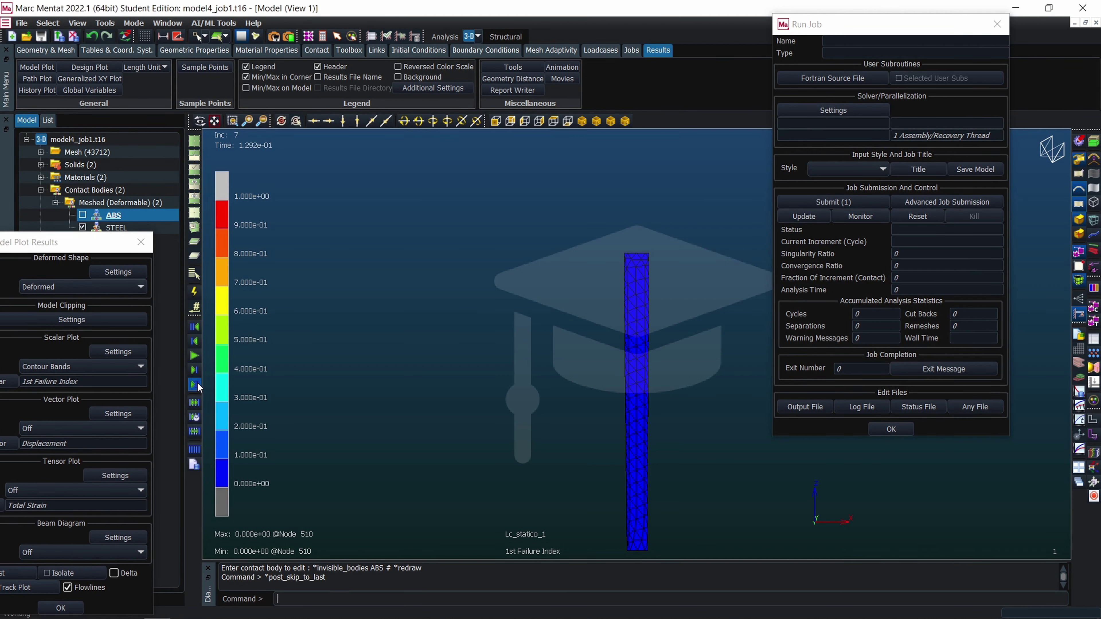
Display the min/max labels on the model and zoom in on the label near the STEEL rod's lower end
click(246, 87)
middle_drag(640, 383, 664, 495)
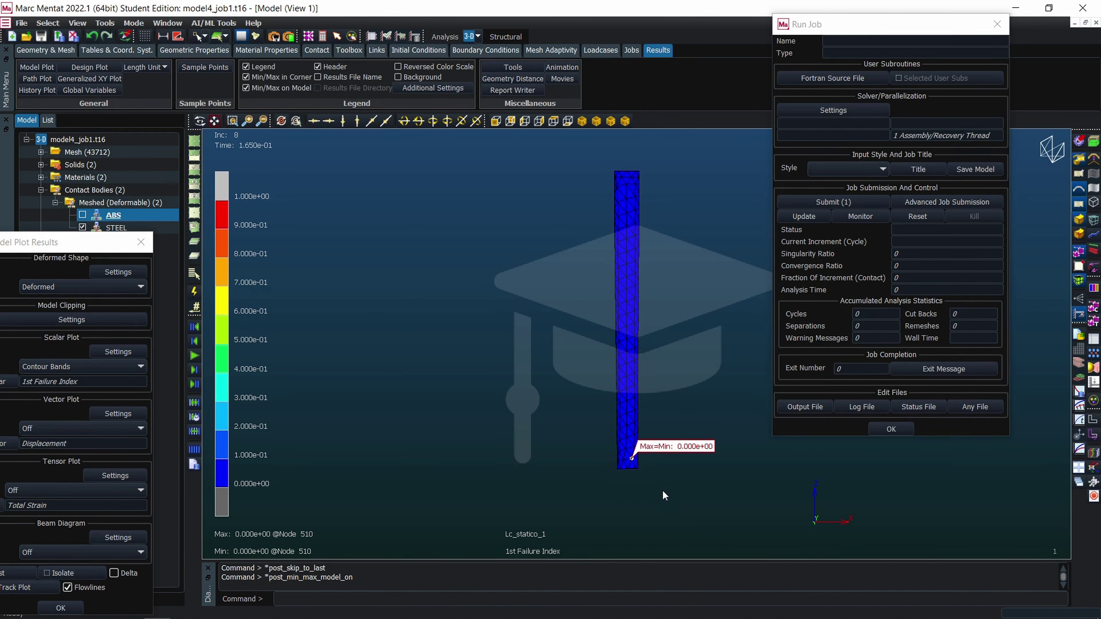
scroll(668, 495, up, 4)
drag(61, 248, 64, 169)
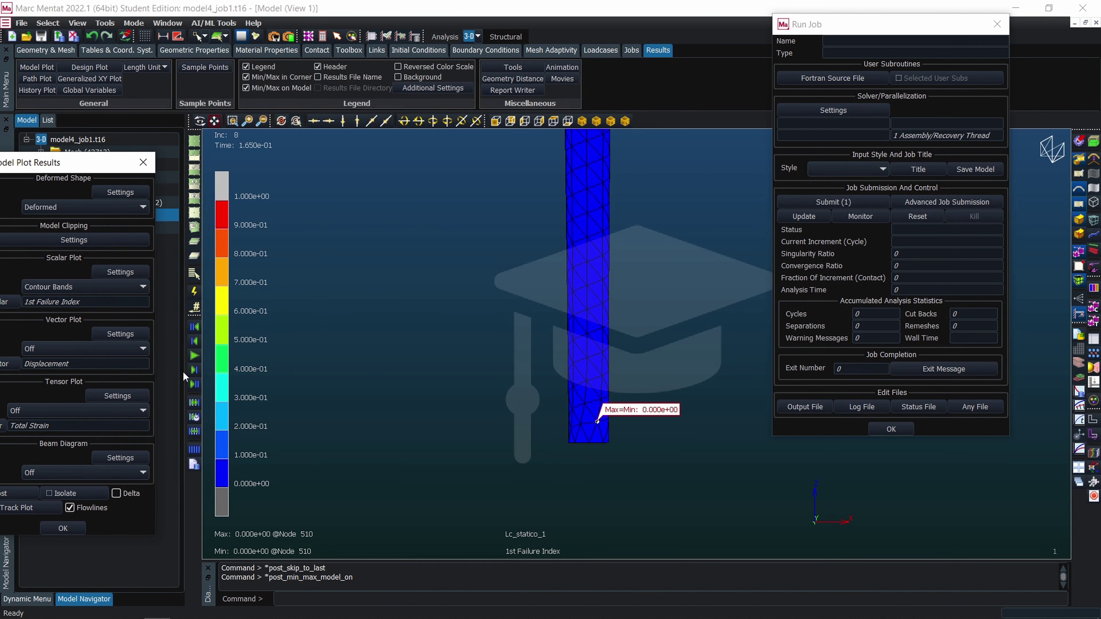
Rewind the results to the initial increment and return to the last one to compare the STEEL rod's failure index
click(193, 385)
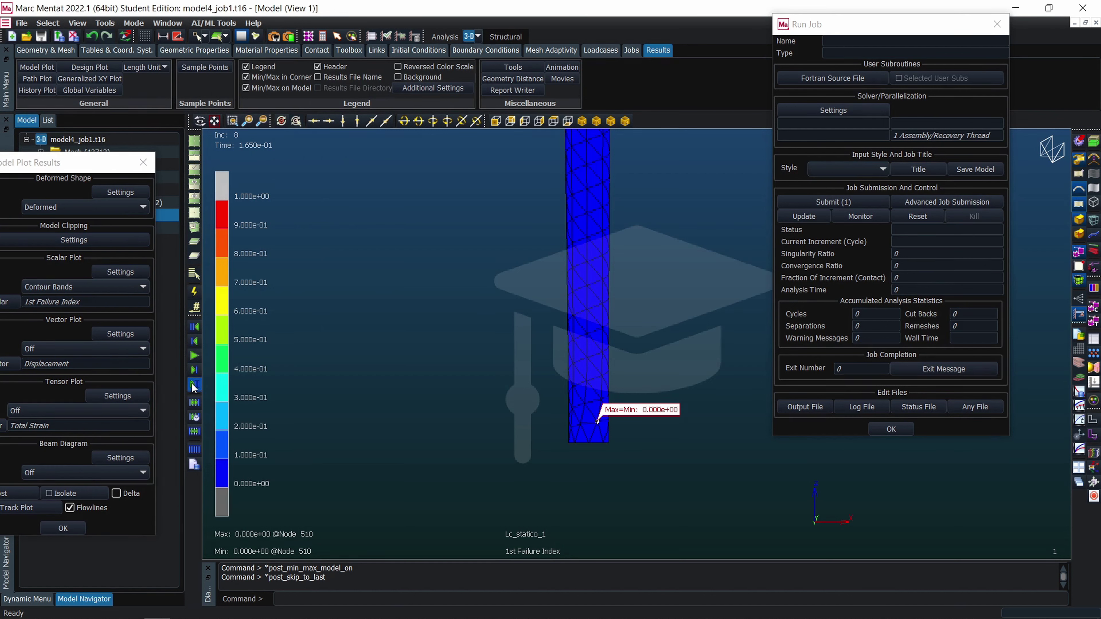
double_click(193, 328)
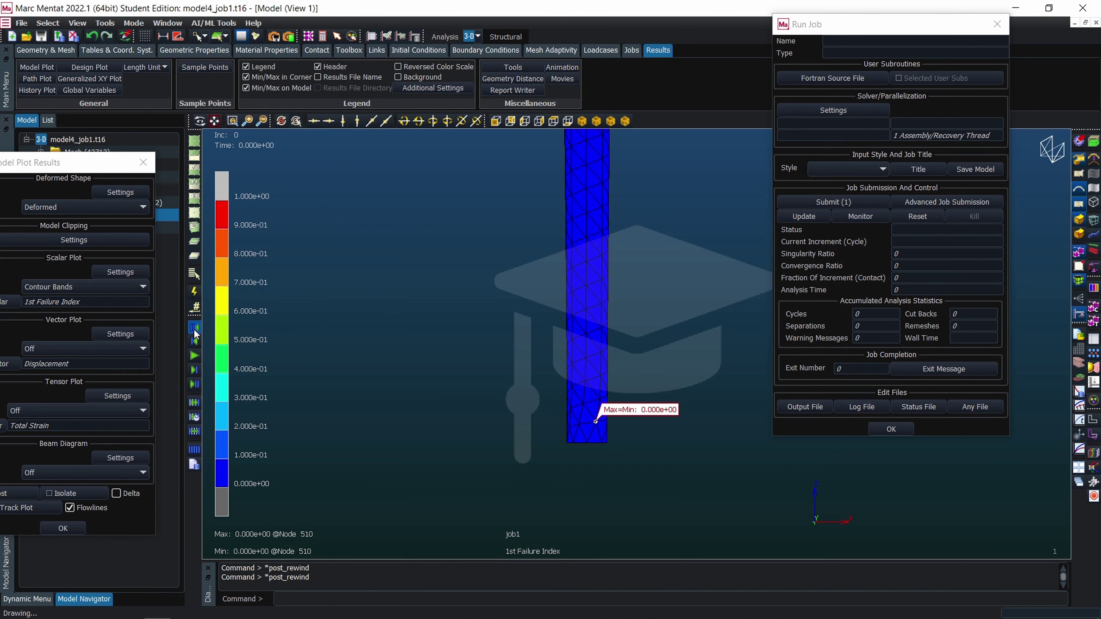
click(194, 385)
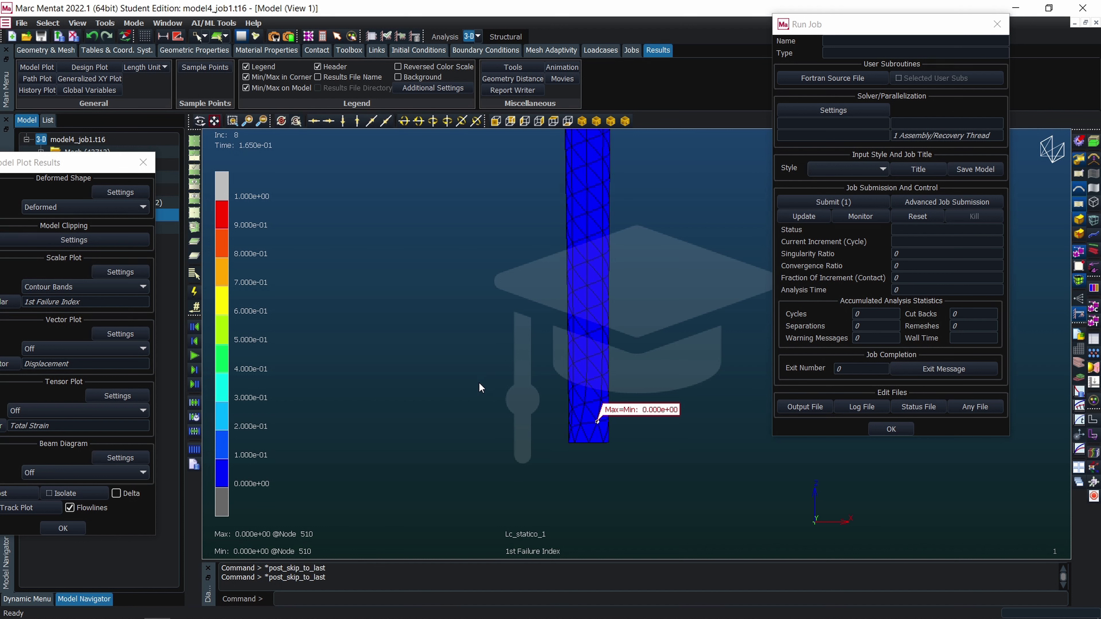
scroll(658, 383, down, 3)
scroll(658, 384, up, 2)
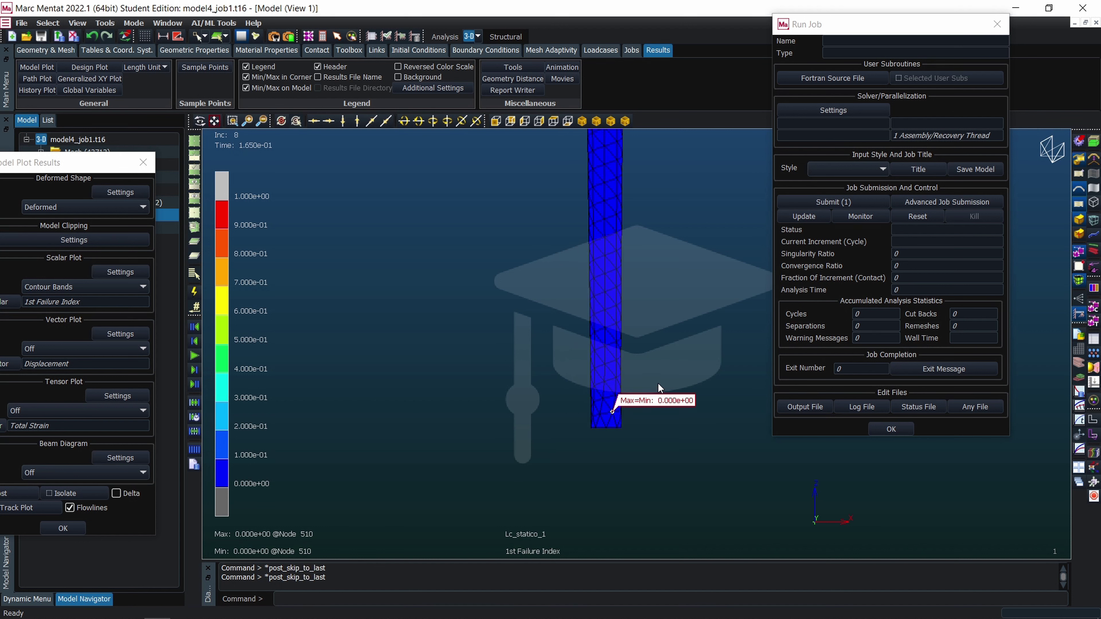
Close the model plot settings and job1's results file, then try to submit job1 again
click(143, 163)
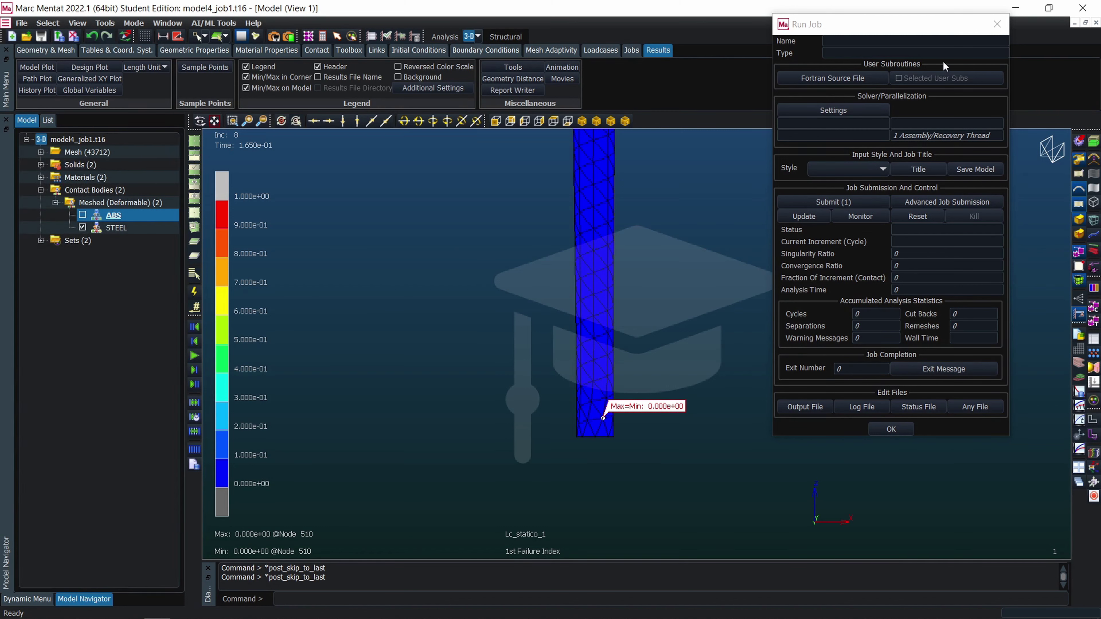
drag(952, 27, 998, 148)
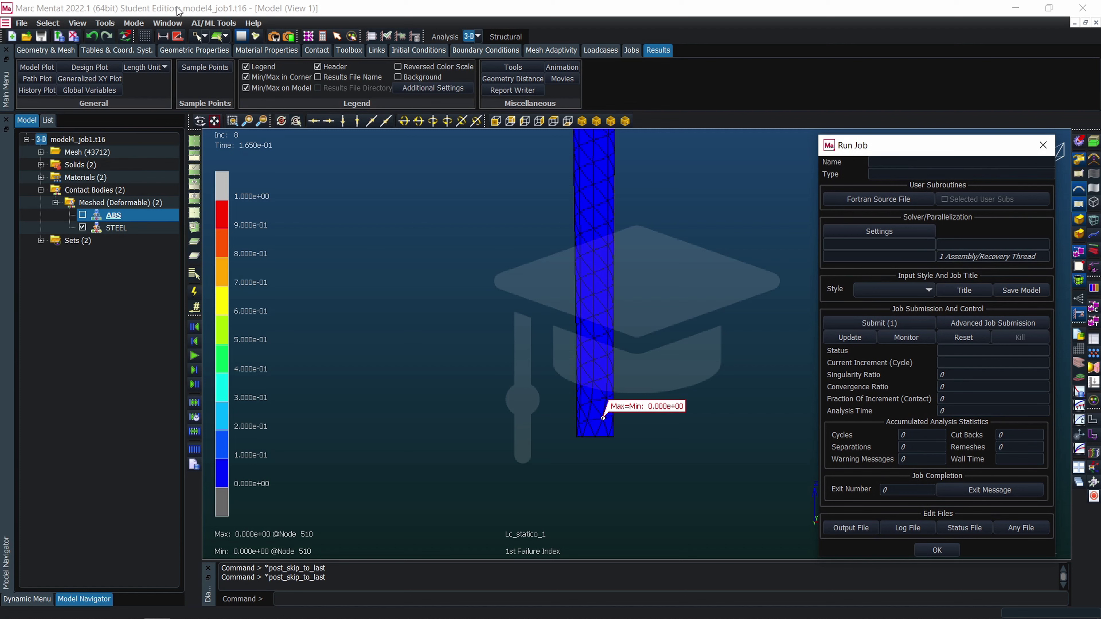
click(74, 38)
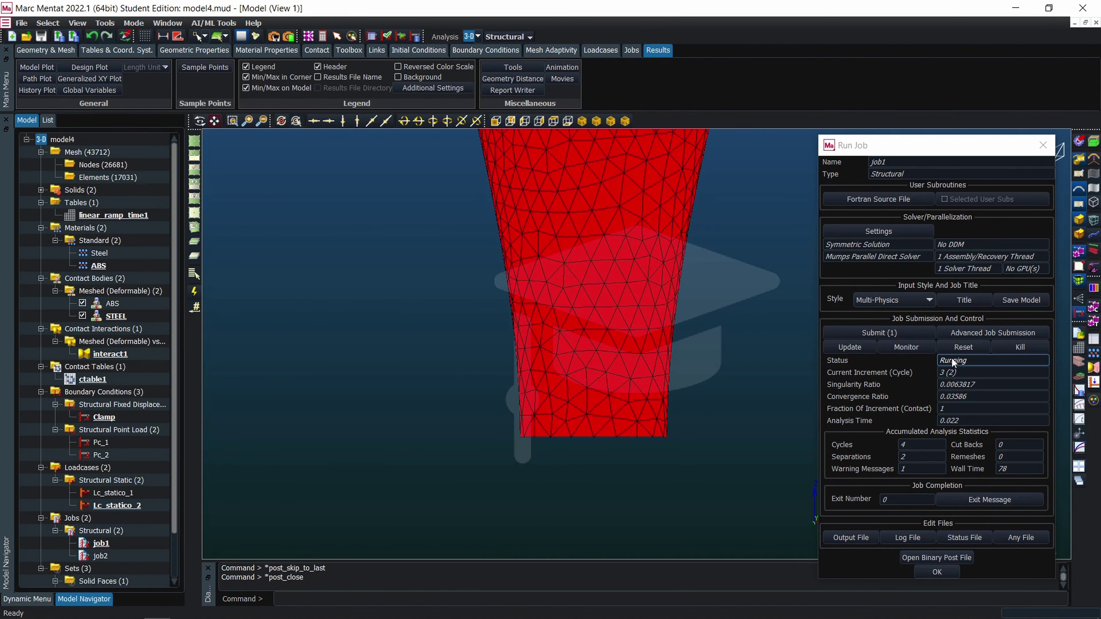
click(925, 335)
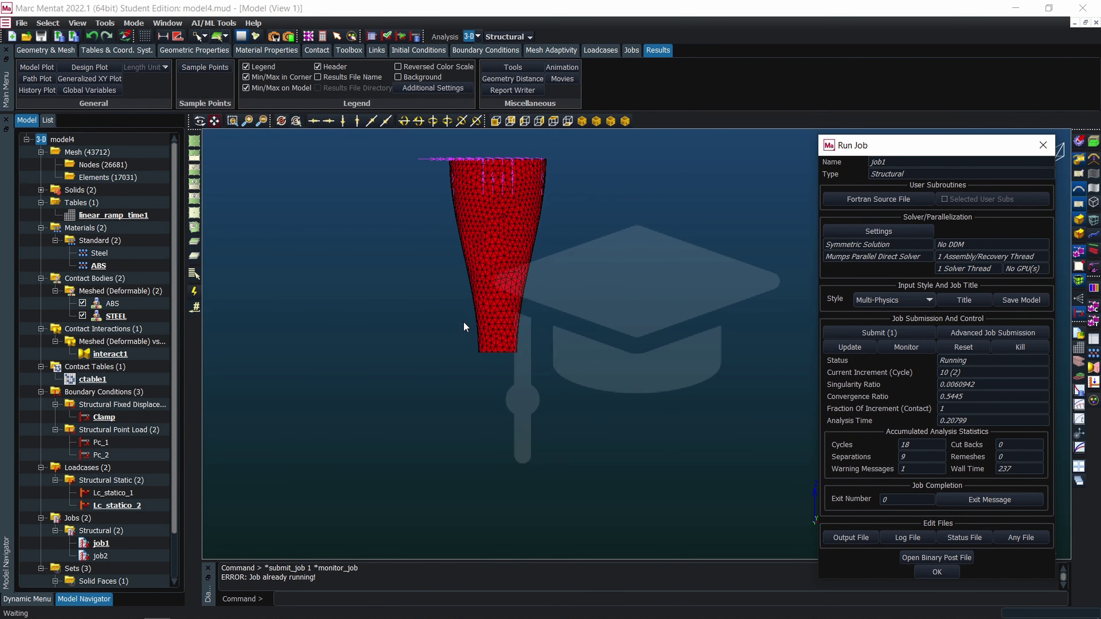
Fit the whole model to the view and hide the boundary condition symbols
click(232, 122)
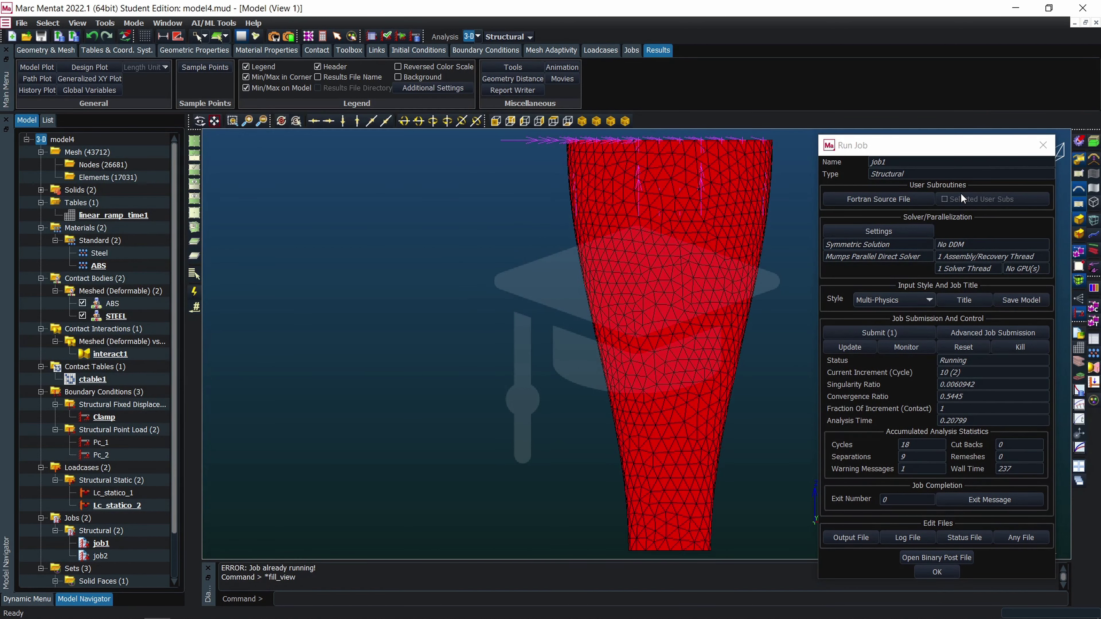
drag(839, 151, 830, 150)
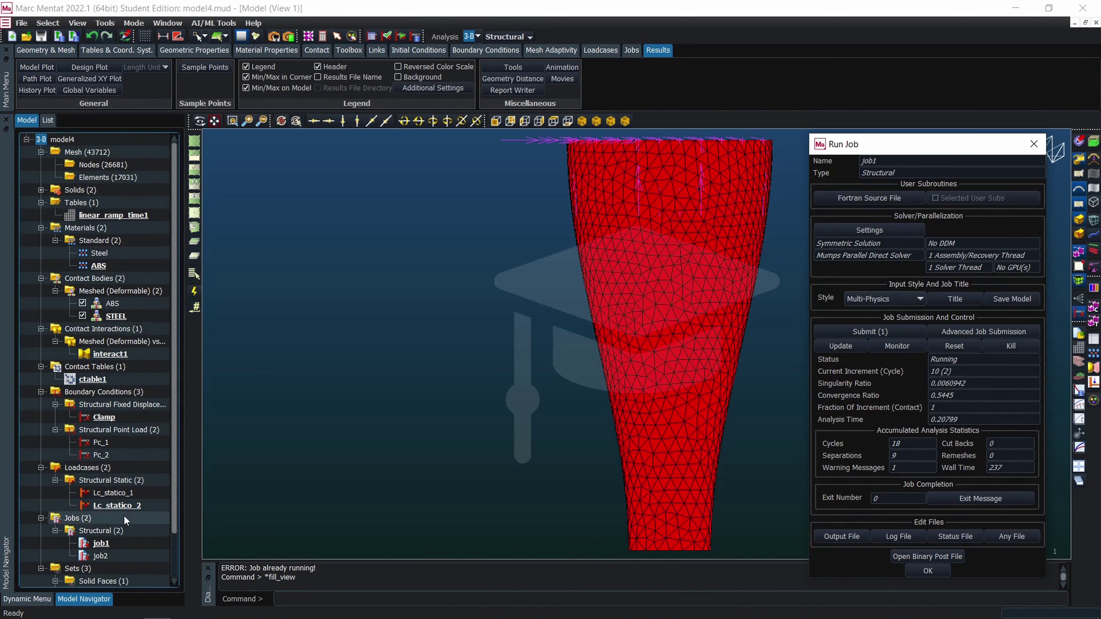
click(1080, 314)
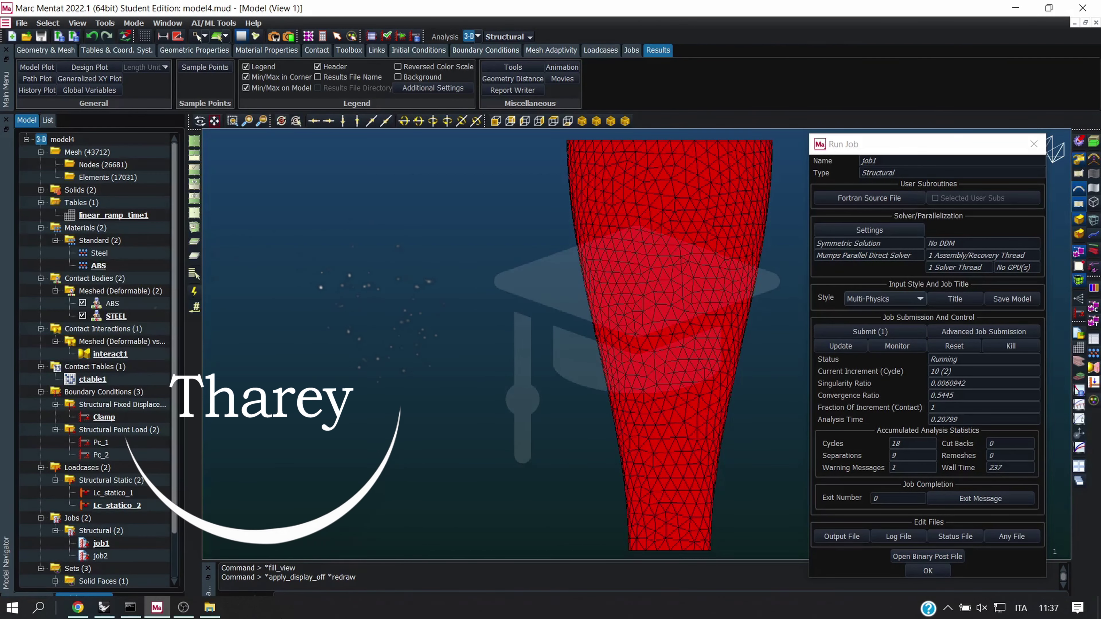
drag(963, 143, 976, 111)
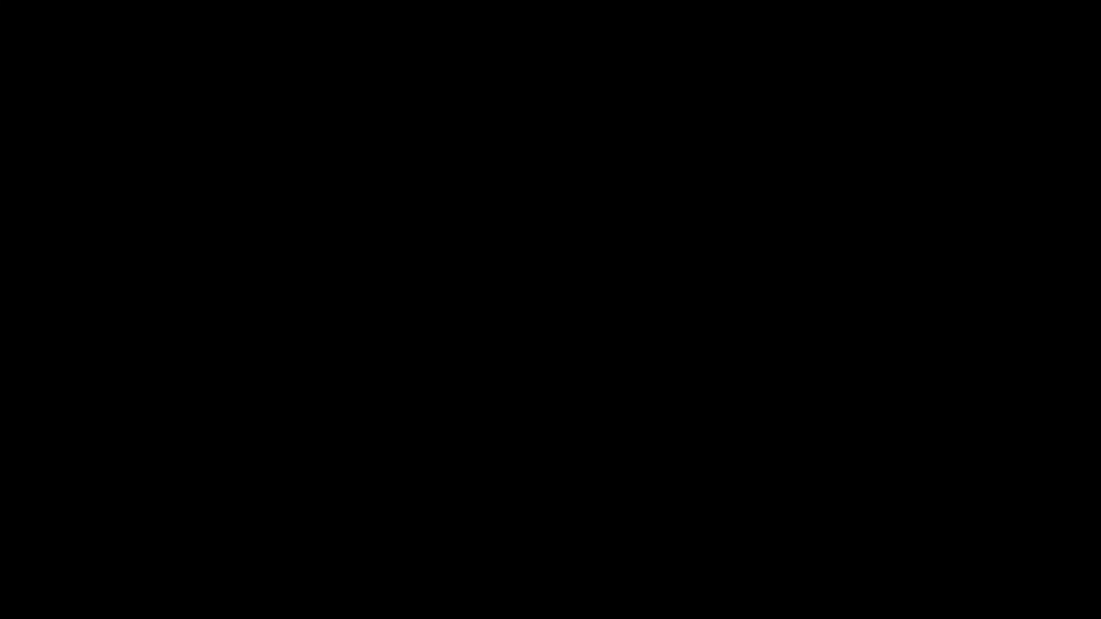